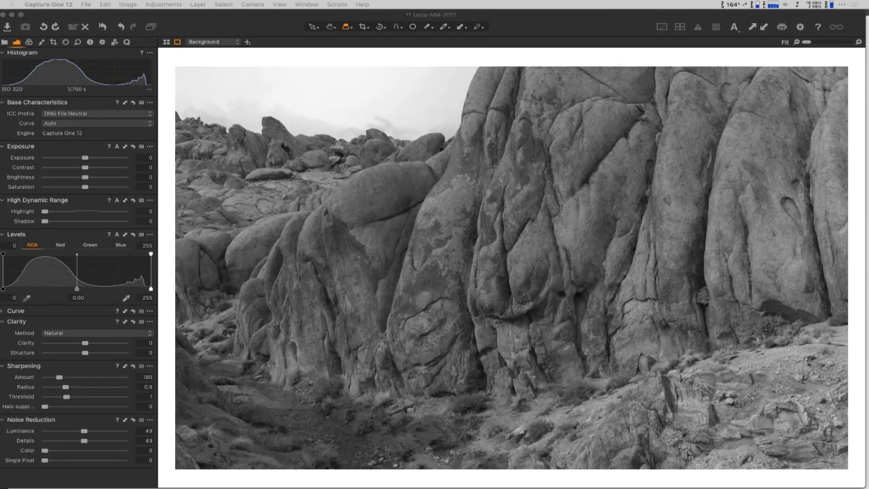
Step: Set the ICC profile to Leica M Monochrome Neutral and the curve to Film High Contrast
click(602, 31)
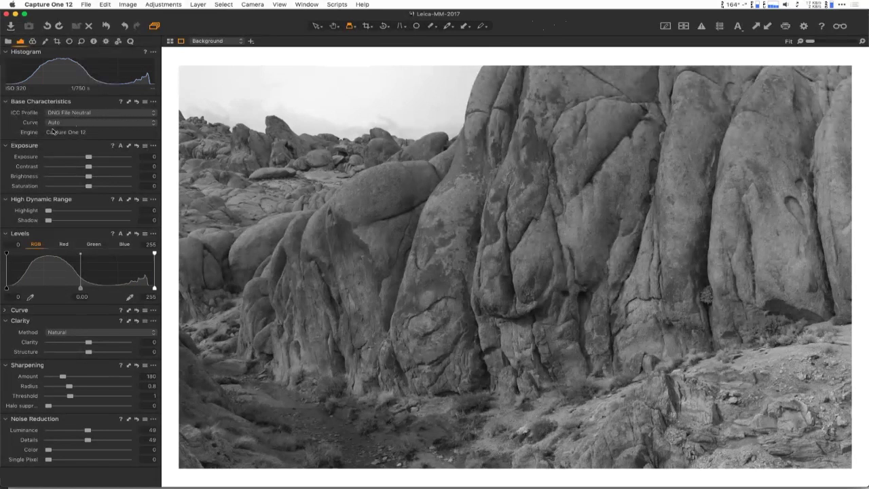
click(105, 114)
mouse_move(109, 185)
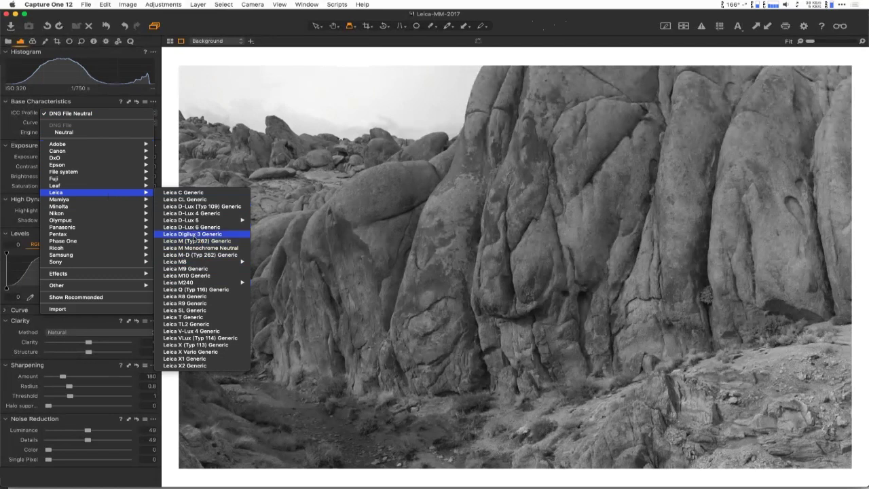
click(205, 248)
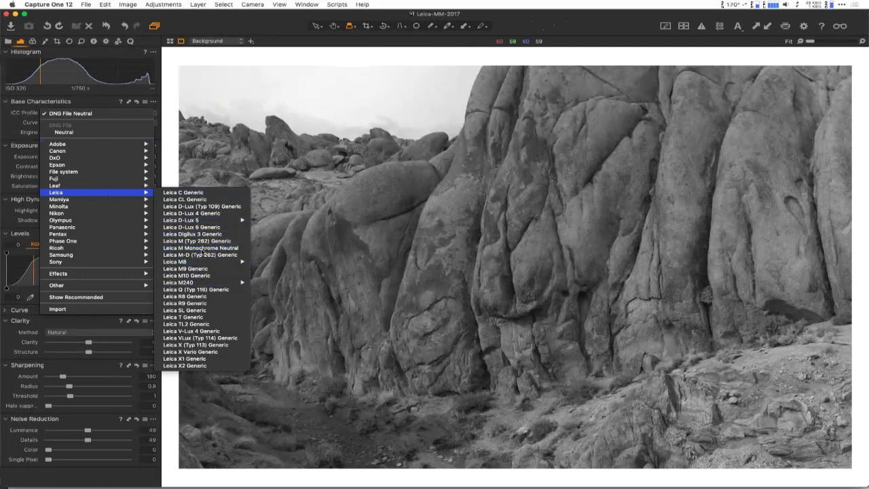
click(98, 122)
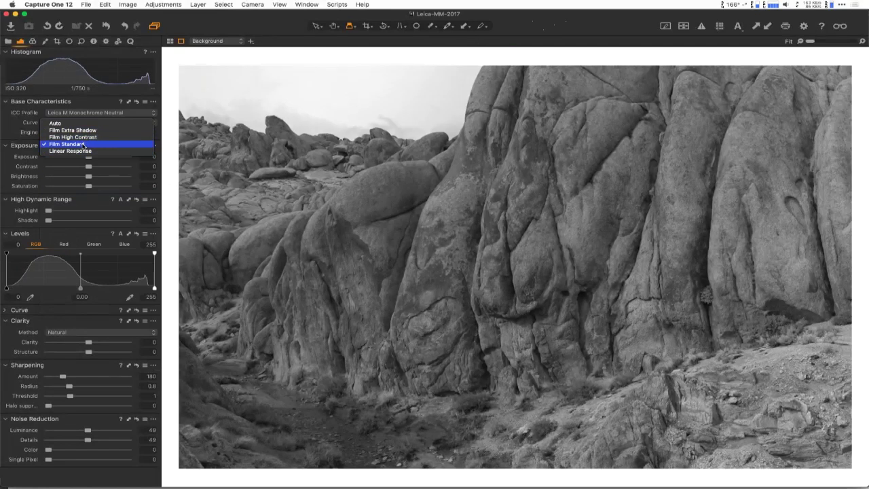
click(85, 138)
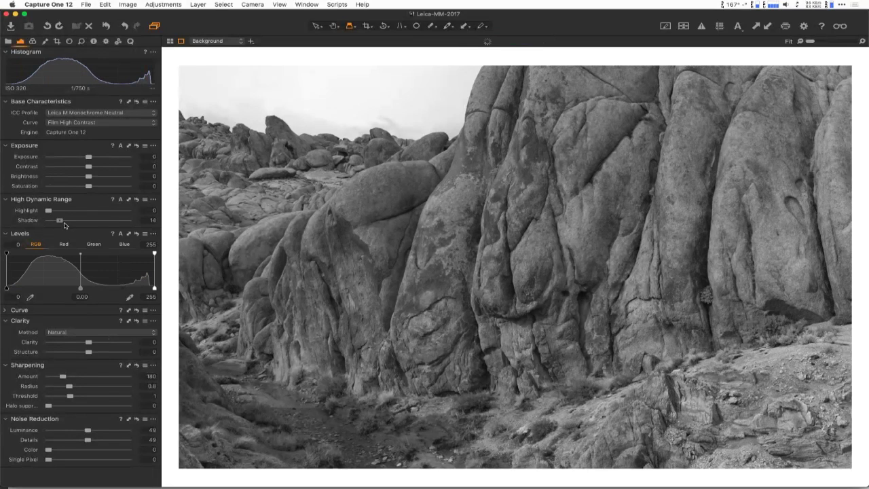
Step: Set the photo's shadow recovery to 27, contrast to 13 and brightness to 3, leaving exposure and highlight at 0
drag(50, 227, 72, 229)
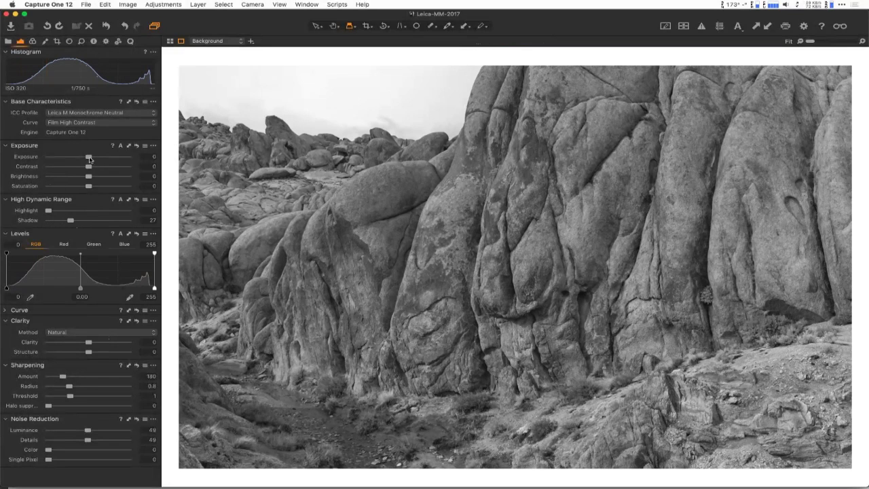
drag(89, 157, 89, 158)
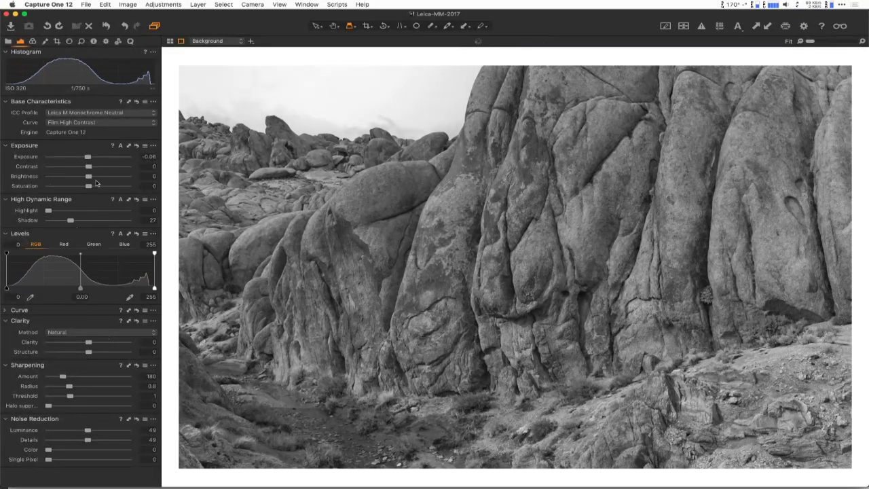
click(136, 150)
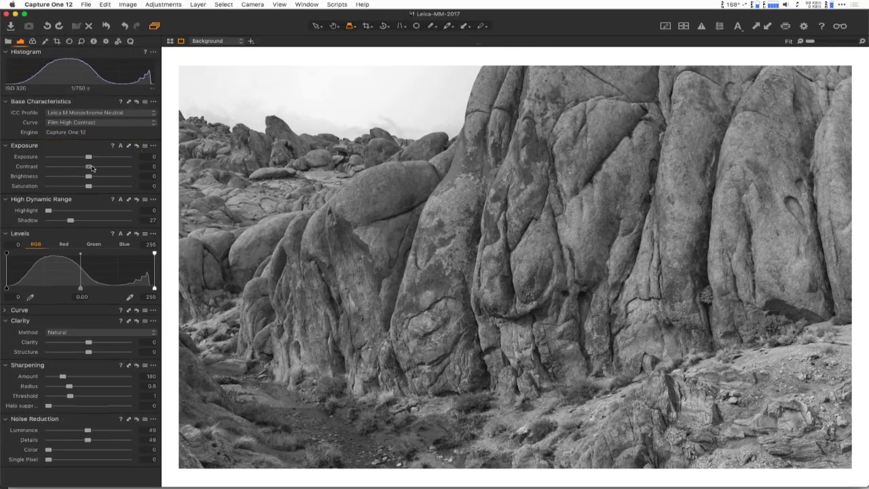
mouse_move(89, 167)
mouse_down()
mouse_move(100, 169)
mouse_move(91, 176)
mouse_up()
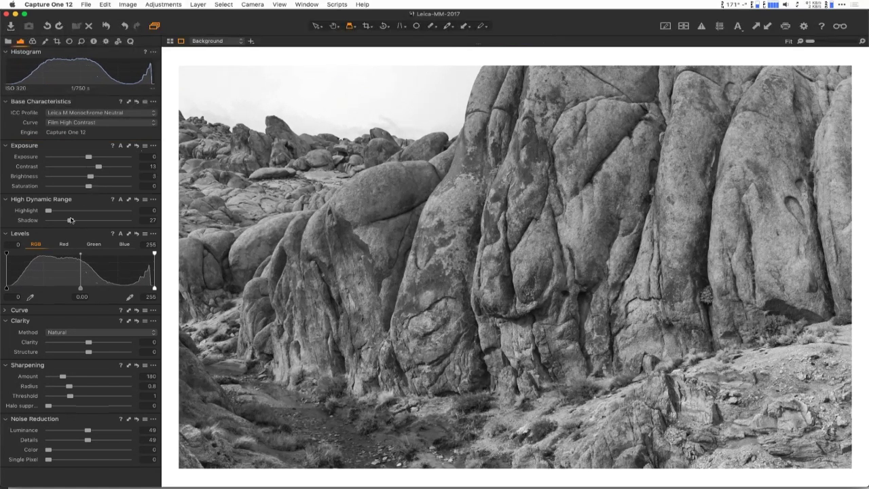
drag(55, 211, 131, 220)
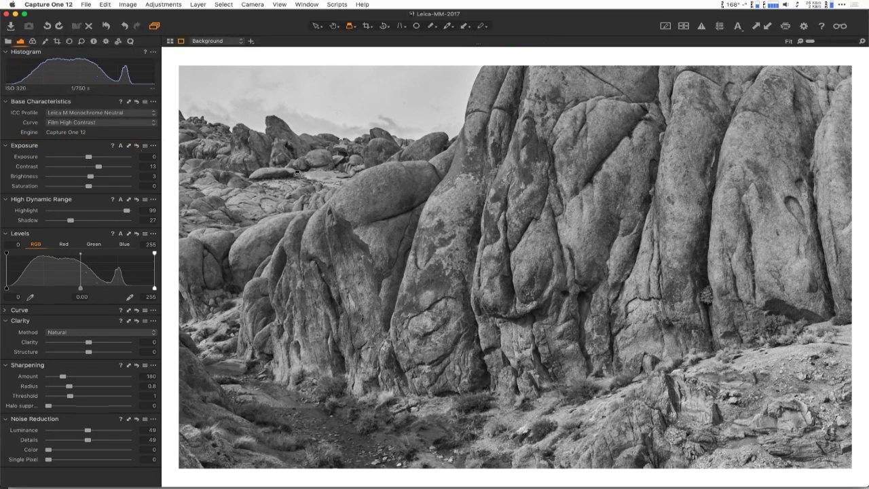
drag(127, 212, 50, 211)
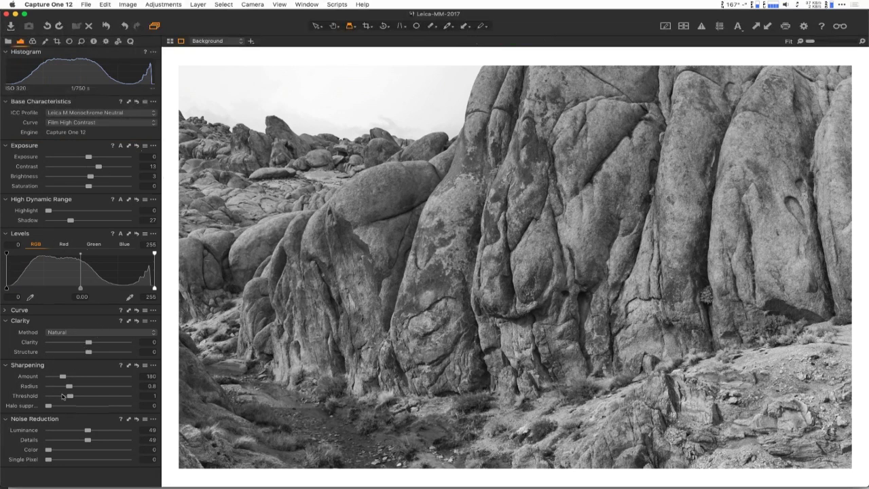
Step: Lower the sharpening amount and set noise reduction to luminance 10 and details 100
drag(62, 377, 52, 378)
click(53, 431)
click(94, 42)
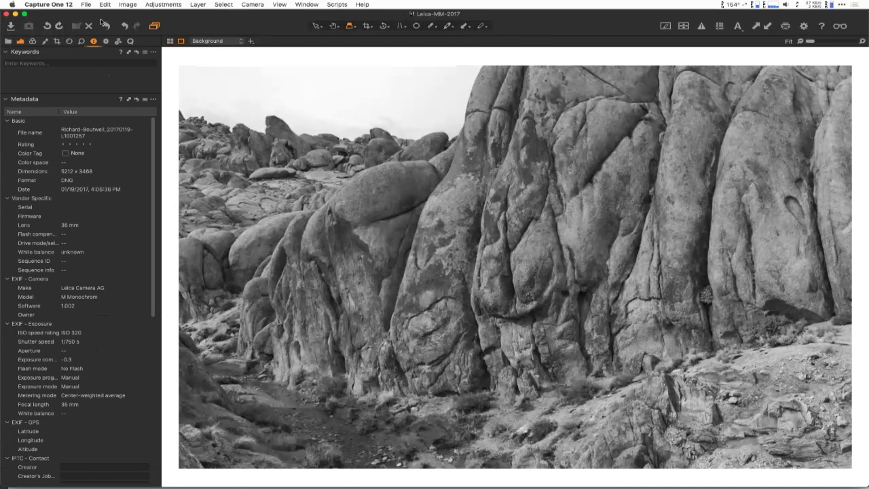
click(45, 42)
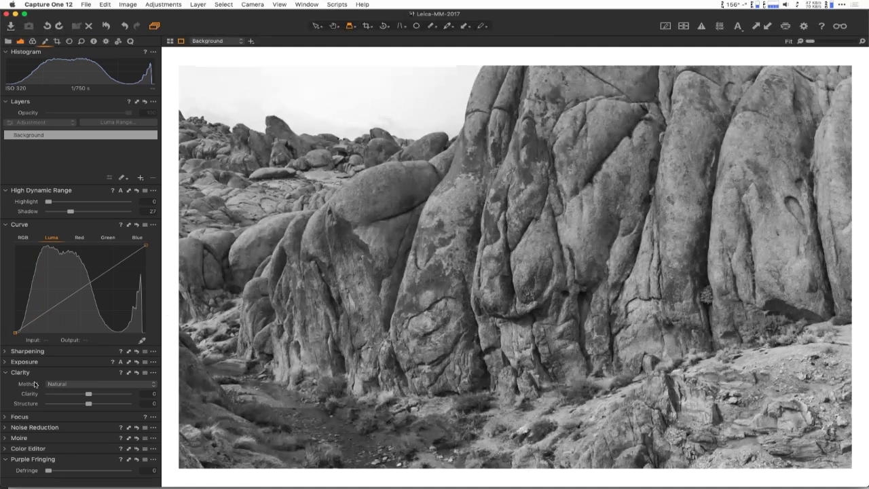
click(9, 427)
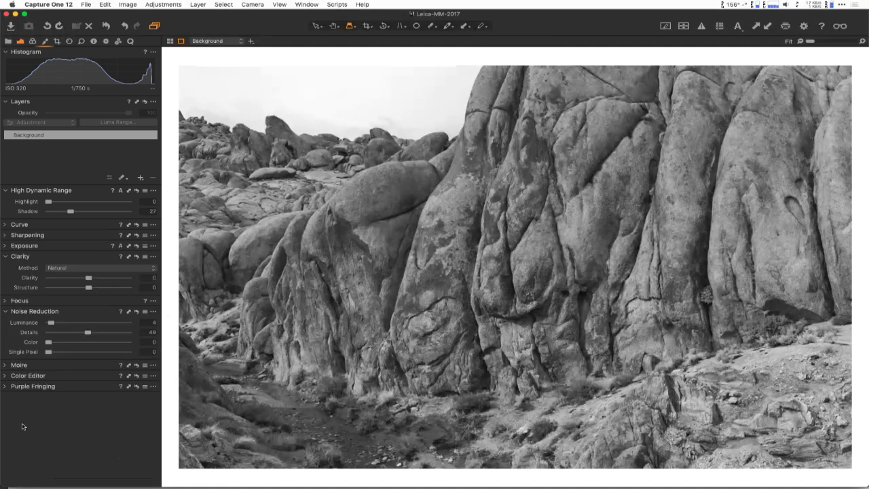
drag(44, 325, 129, 333)
Step: Inspect noise and detail at 100% across the rock faces, sky, distant boulders and foreground brush
click(862, 42)
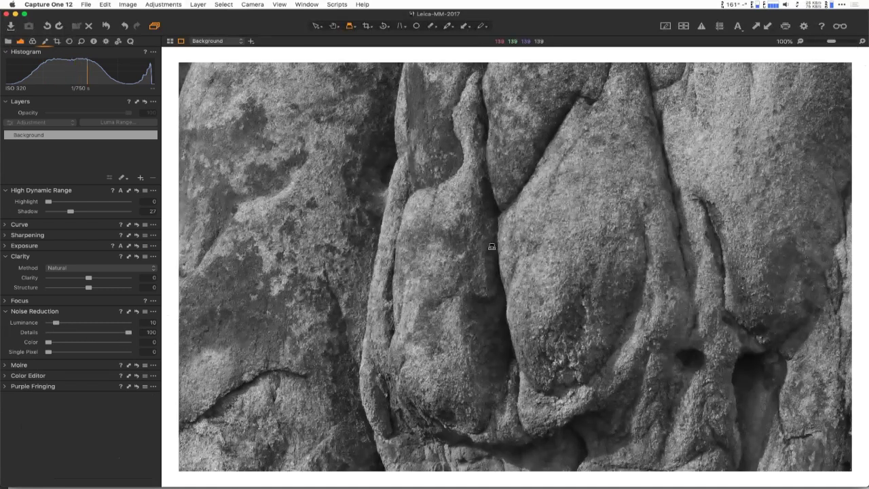
drag(416, 171, 584, 384)
scroll(322, 144, up, 5)
scroll(323, 144, left, 4)
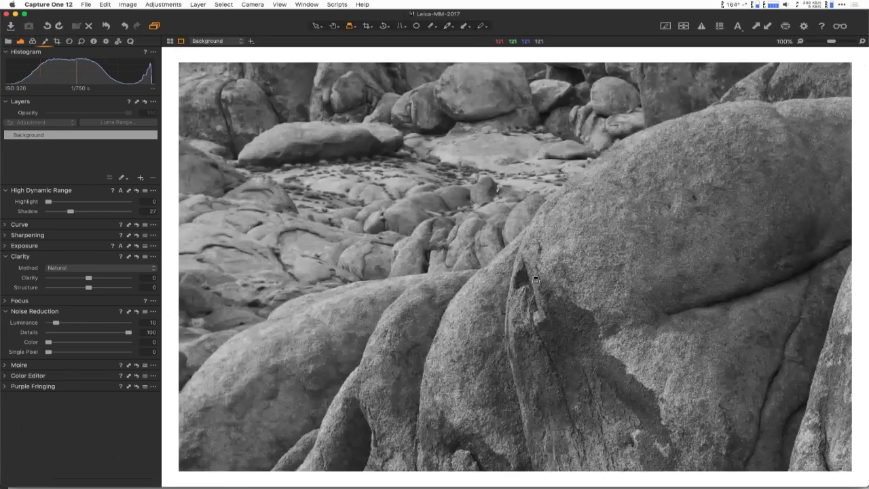
drag(718, 273, 417, 332)
scroll(418, 333, up, 10)
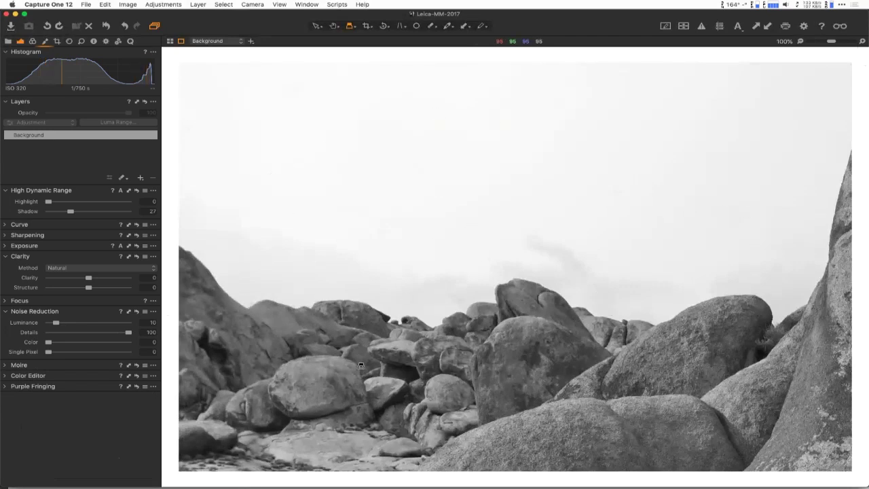
scroll(553, 180, down, 10)
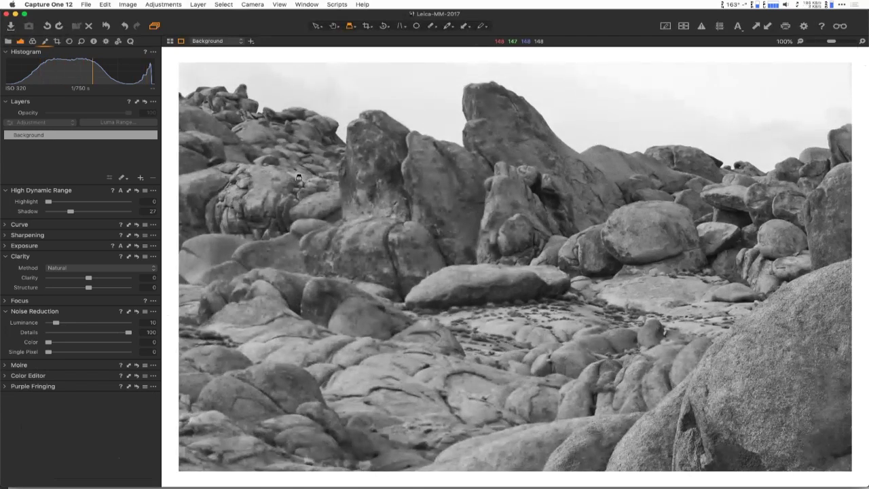
scroll(605, 313, down, 10)
scroll(604, 312, down, 10)
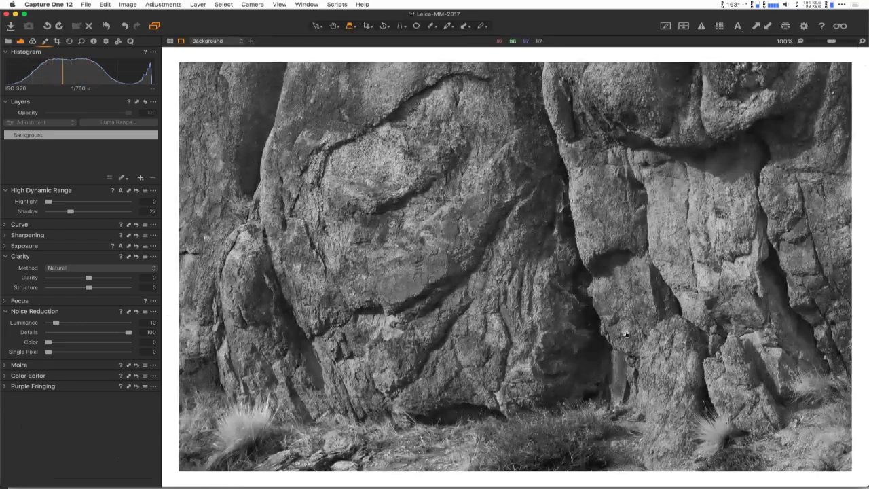
drag(626, 334, 527, 157)
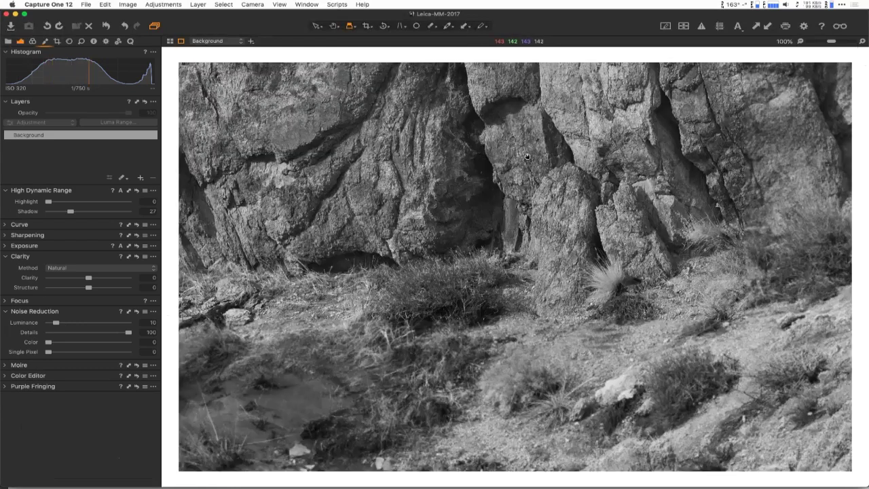
scroll(527, 157, down, 3)
scroll(685, 231, down, 10)
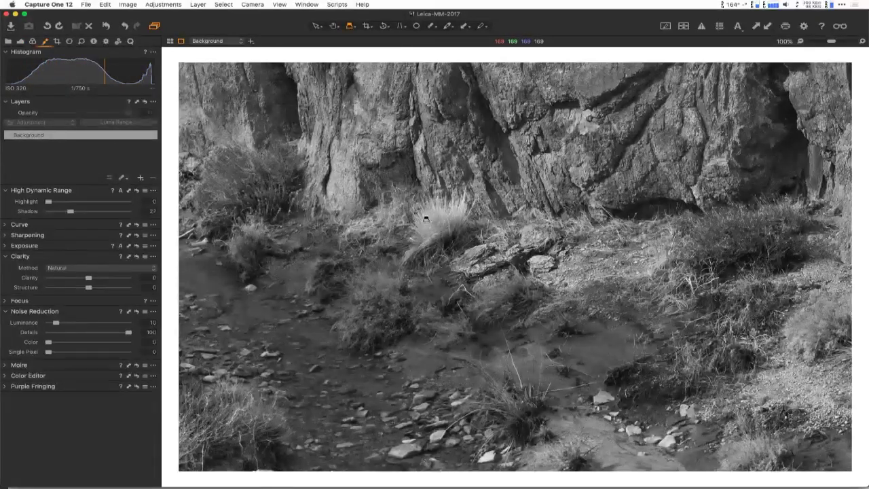
drag(638, 341, 468, 324)
scroll(468, 324, right, 8)
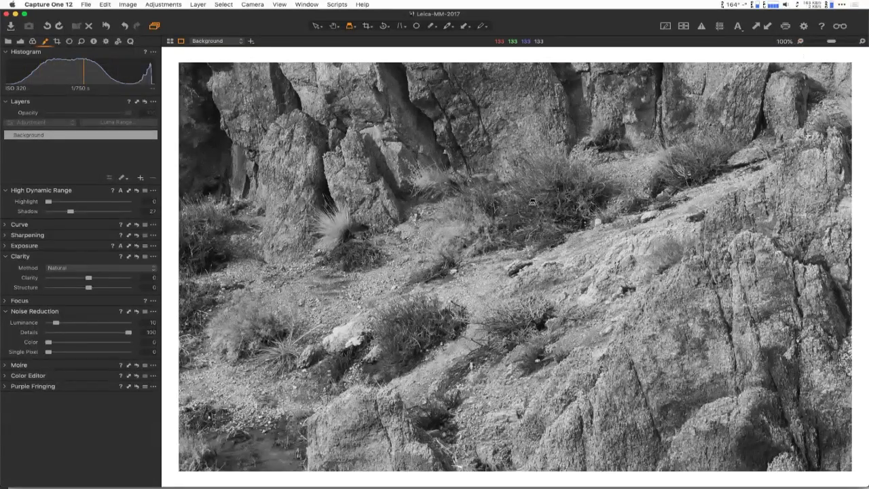
Step: Set the High Dynamic Range shadow recovery to 36 with the whole photo in view
click(800, 42)
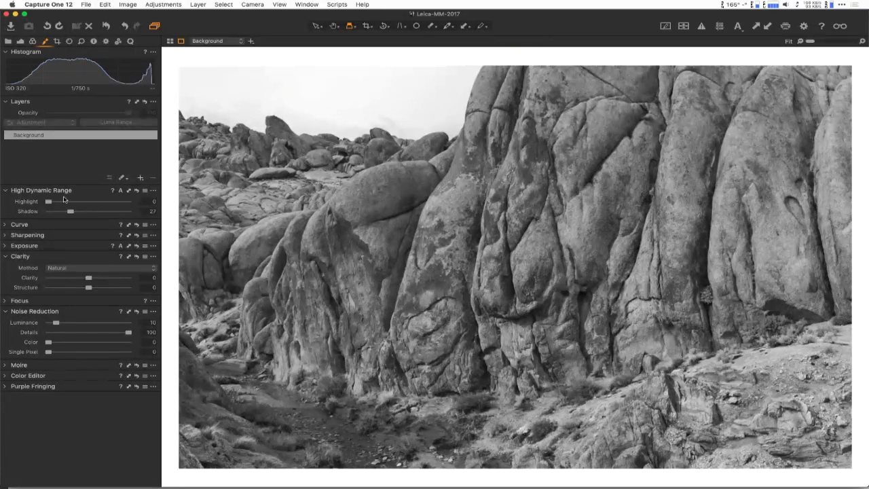
drag(71, 212, 80, 212)
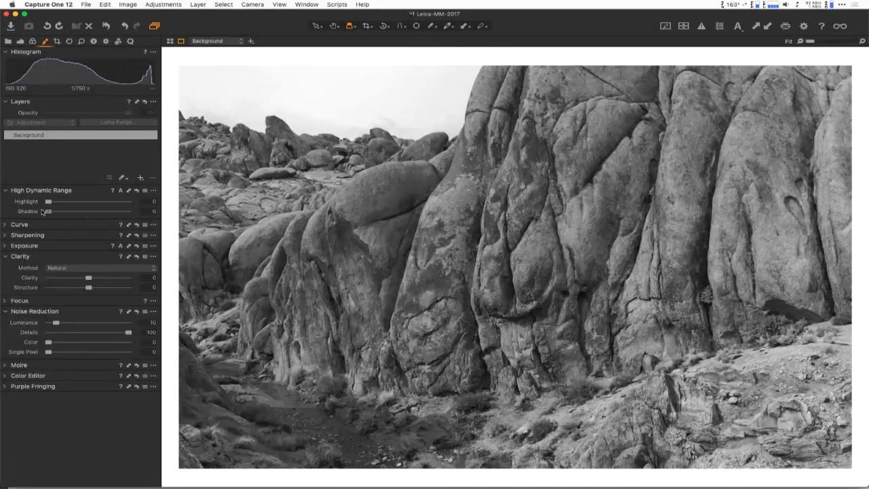
drag(80, 213, 81, 214)
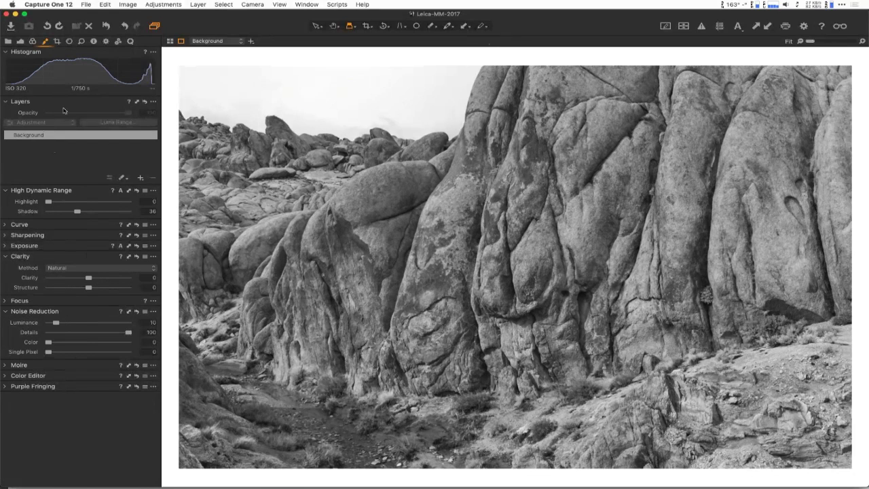
Step: Enable chromatic aberration correction and assign the Leica Summarit-M 35mm f/2.4 ASPH lens profile
key(super+alt+4)
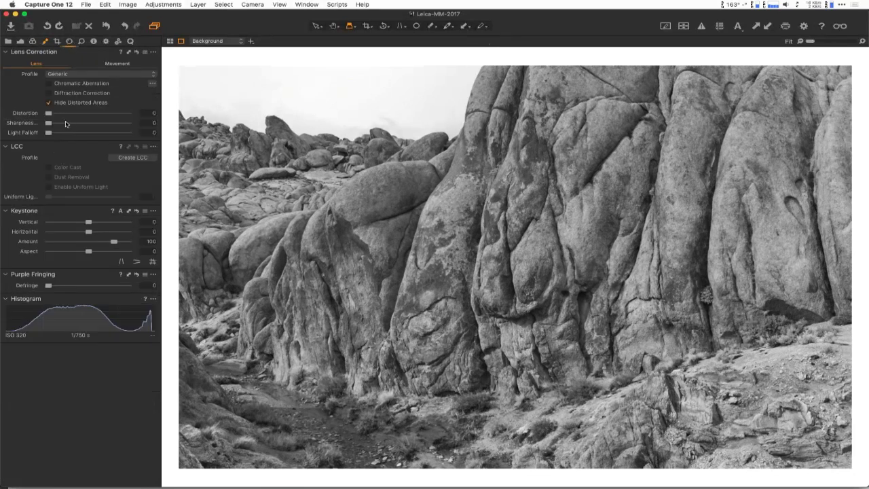
click(65, 74)
click(23, 97)
click(70, 75)
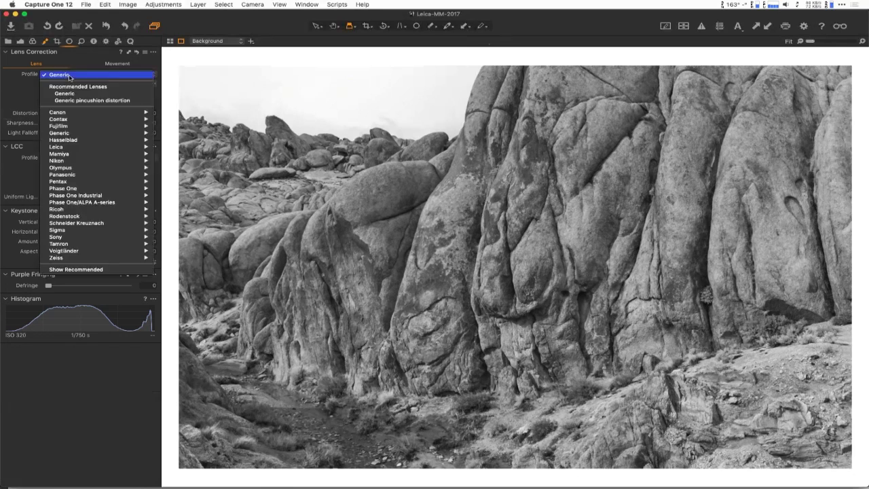
click(52, 90)
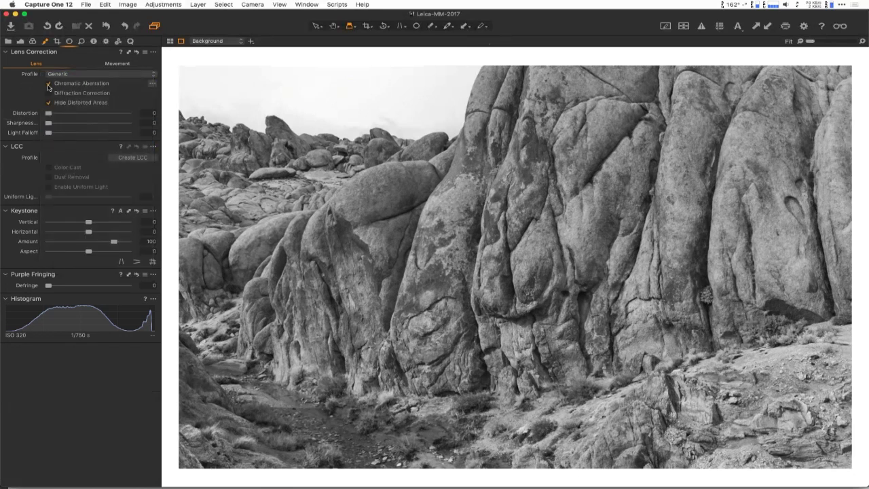
click(71, 76)
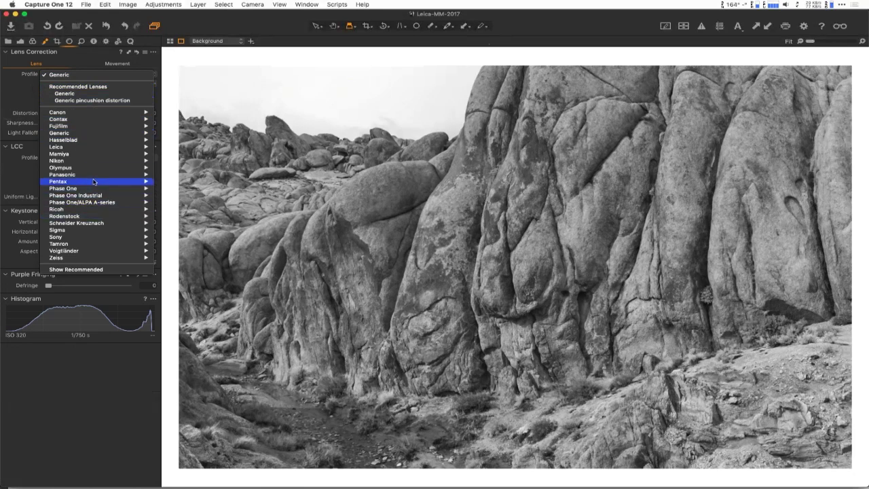
mouse_move(104, 148)
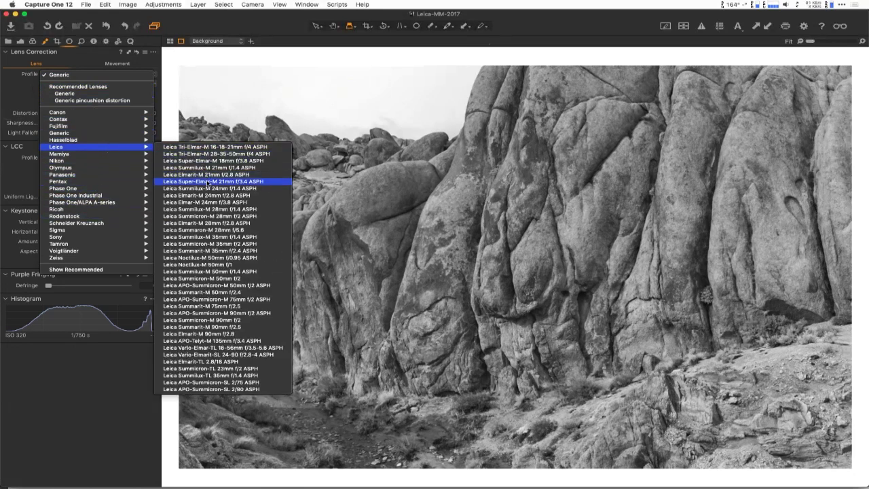
click(248, 251)
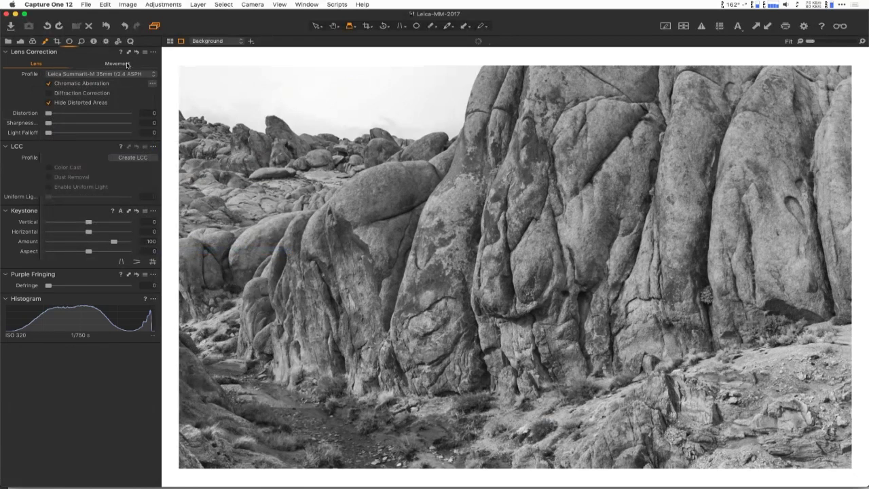
Step: Check the lens entry in the photo's metadata and add a new adjustment layer above the background
click(105, 40)
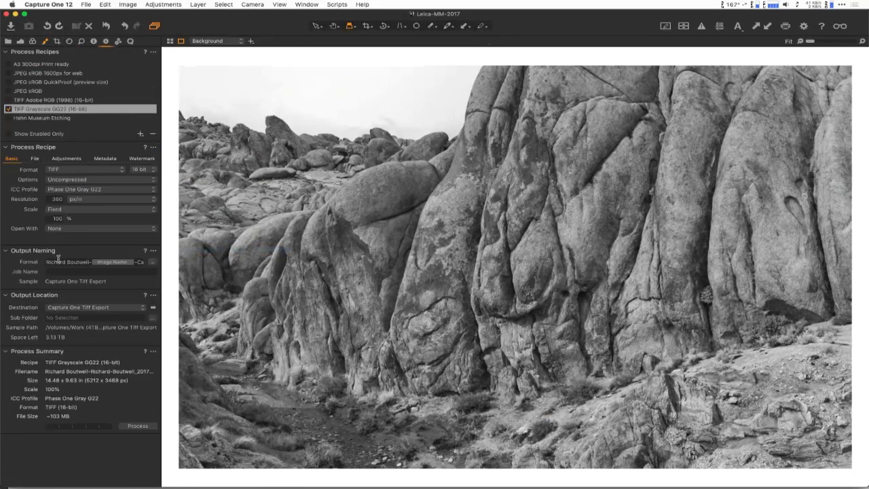
click(93, 42)
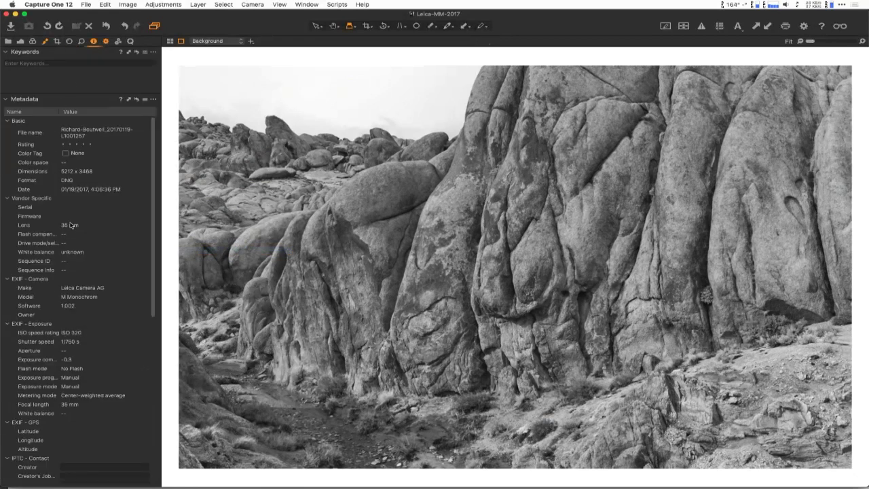
click(44, 42)
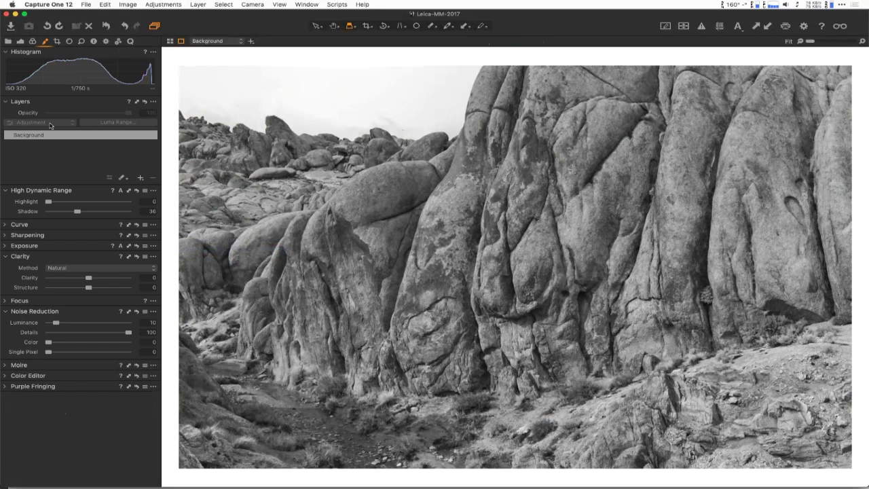
click(140, 178)
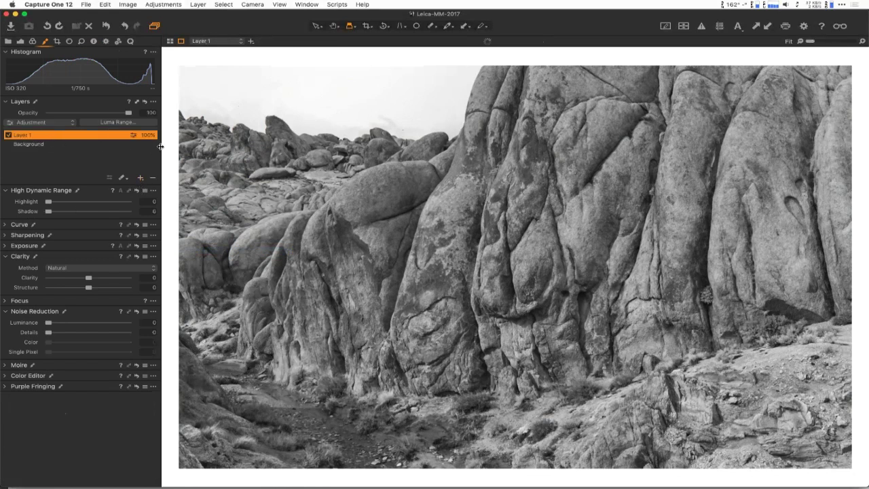
Step: Fill Layer 1's mask so it covers the entire photo, check the mask overlay, and hide it
right_click(85, 137)
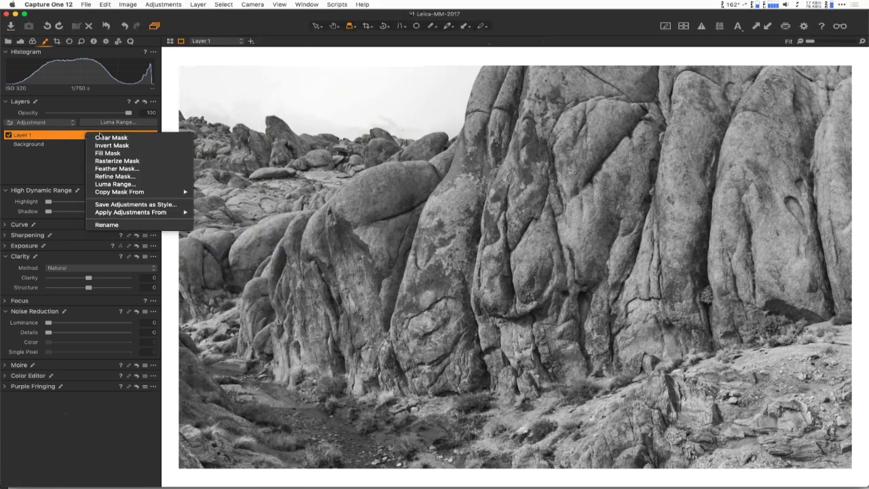
click(109, 149)
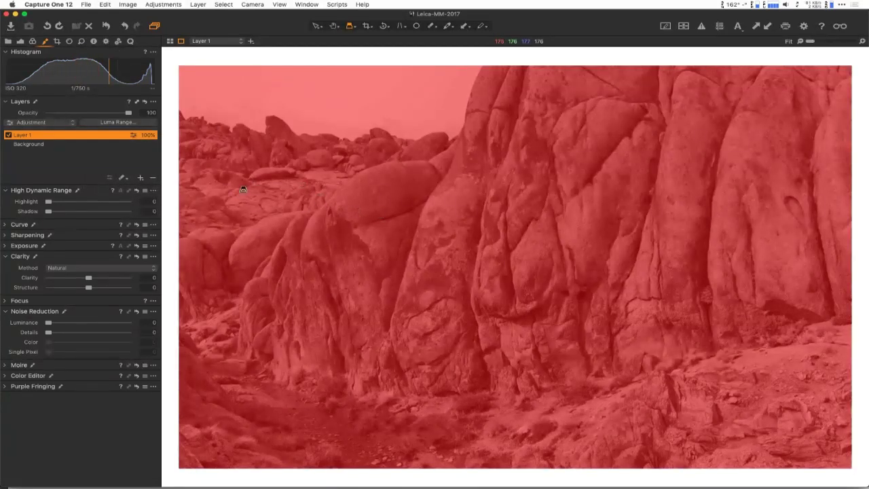
key(m)
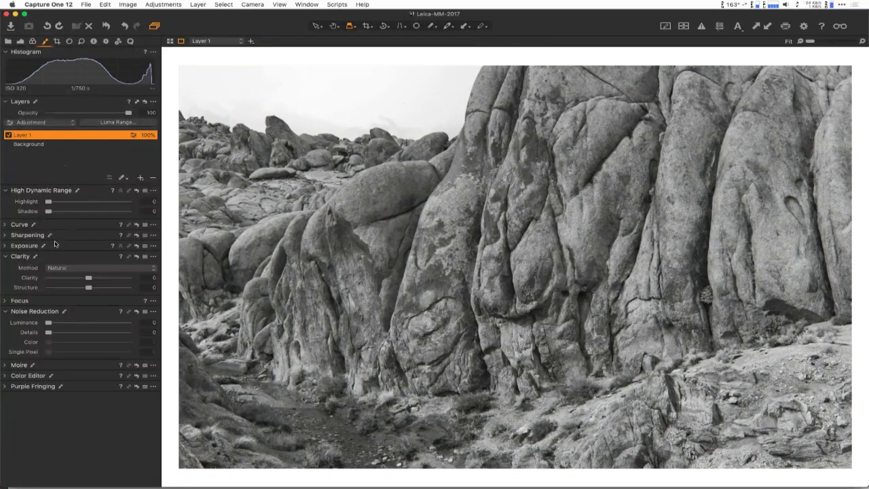
Step: Exaggerate contrast on Layer 1 with a Luma curve that strongly darkens shadows and midtones and lifts highlights
click(5, 225)
drag(82, 266, 94, 285)
drag(135, 233, 135, 230)
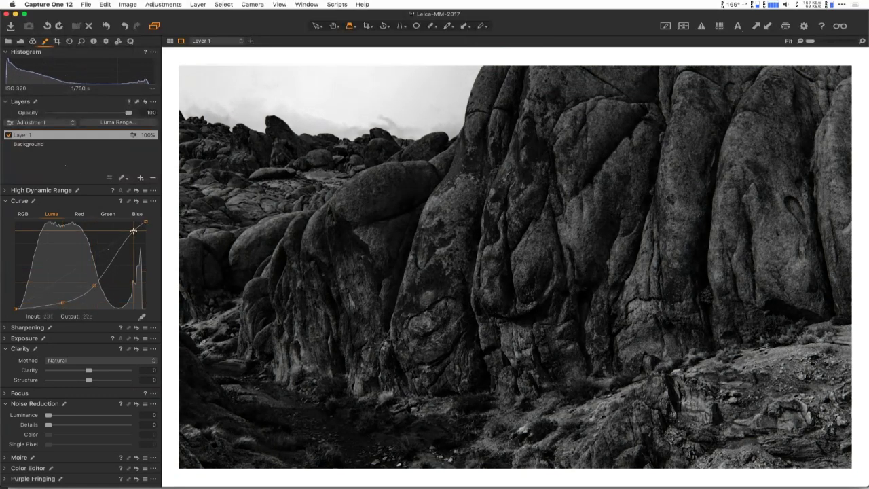
drag(94, 284, 95, 282)
drag(134, 232, 135, 225)
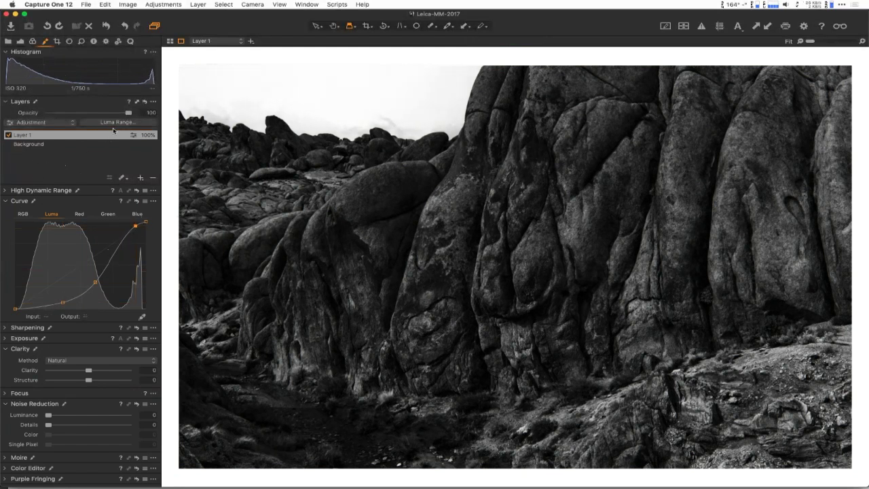
Step: Limit Layer 1's mask to the sky with a Luma Range of 214–255 and falloff of 186–255, using the mask display
click(115, 122)
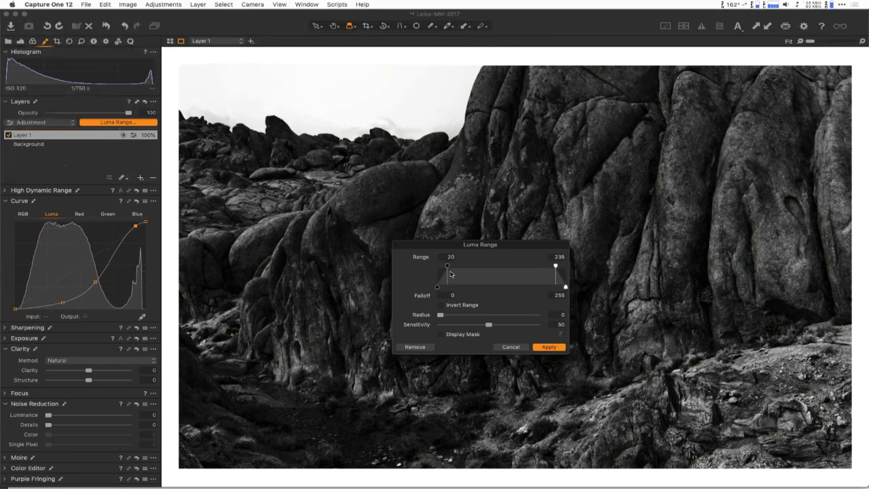
drag(451, 274, 497, 286)
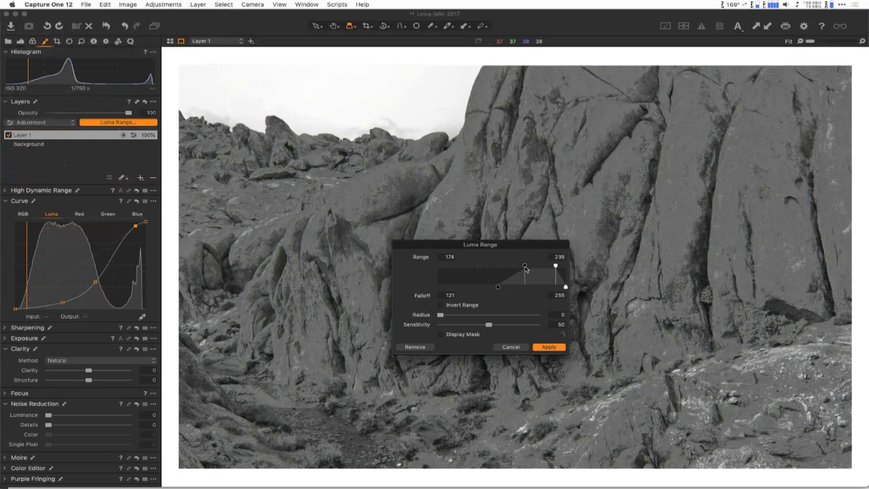
click(442, 335)
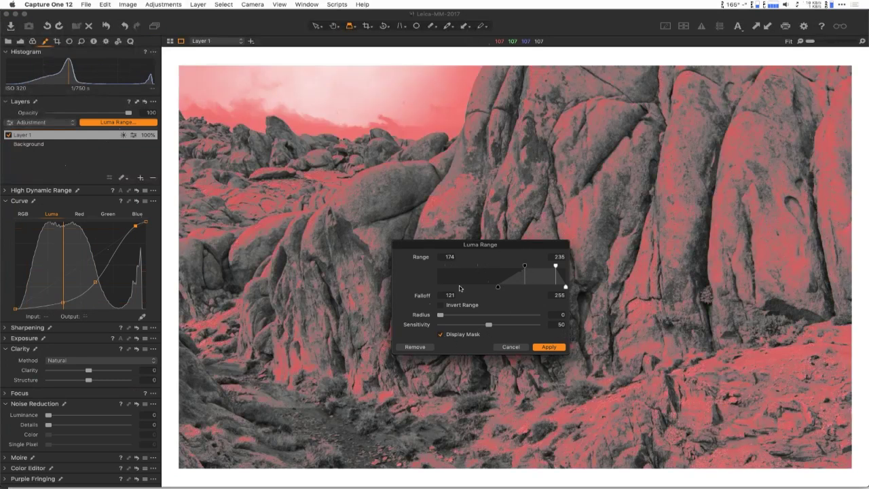
mouse_move(556, 267)
mouse_down()
mouse_move(590, 270)
mouse_move(555, 269)
mouse_up()
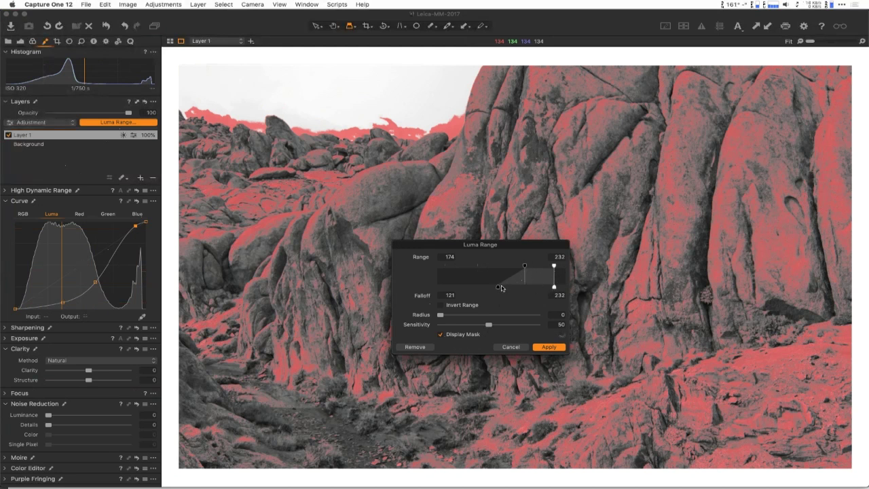
drag(501, 288, 496, 291)
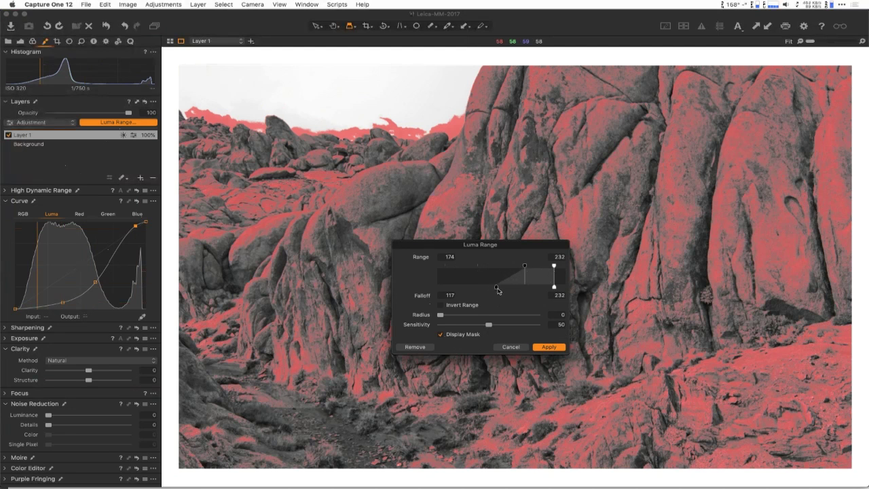
drag(498, 290, 571, 291)
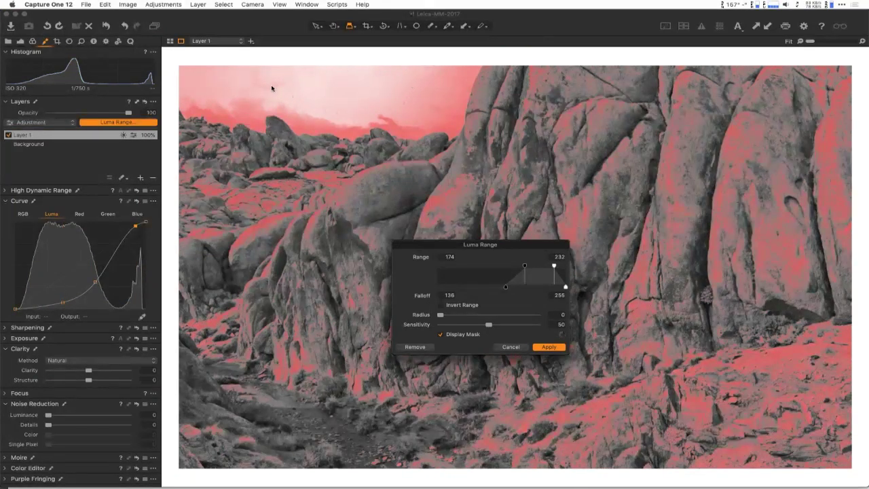
drag(556, 271, 572, 279)
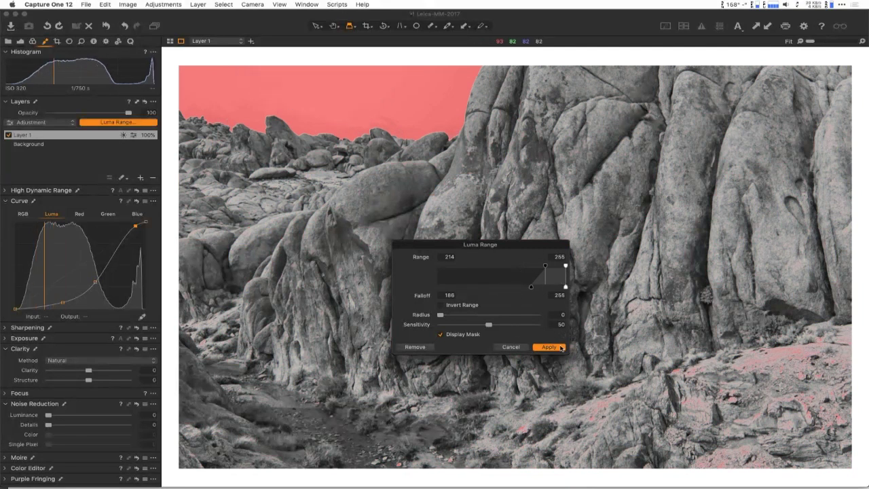
click(549, 347)
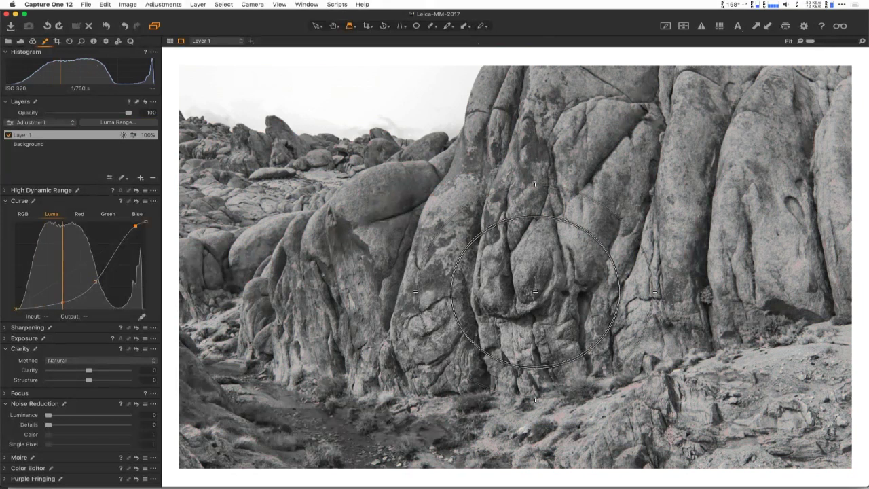
Step: Erase leftover Layer 1 mask from the foreground ground and rocks with the overlay shown, keeping only the sky masked
key(m)
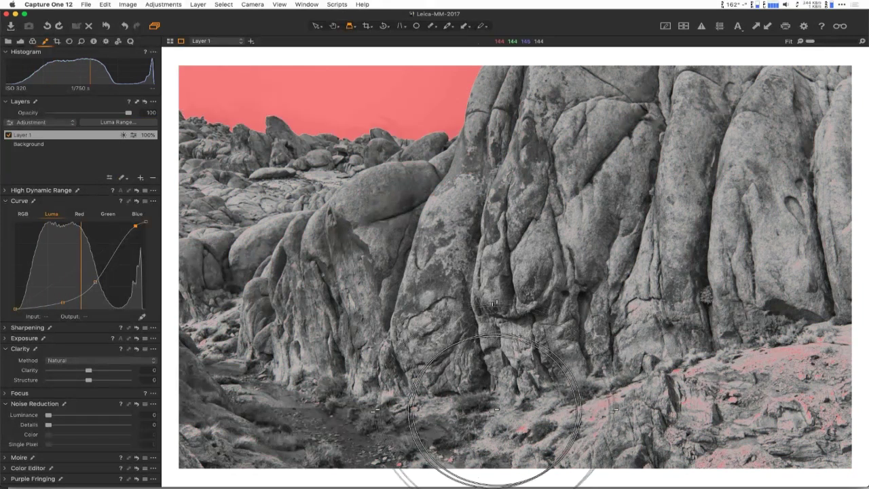
right_click(478, 361)
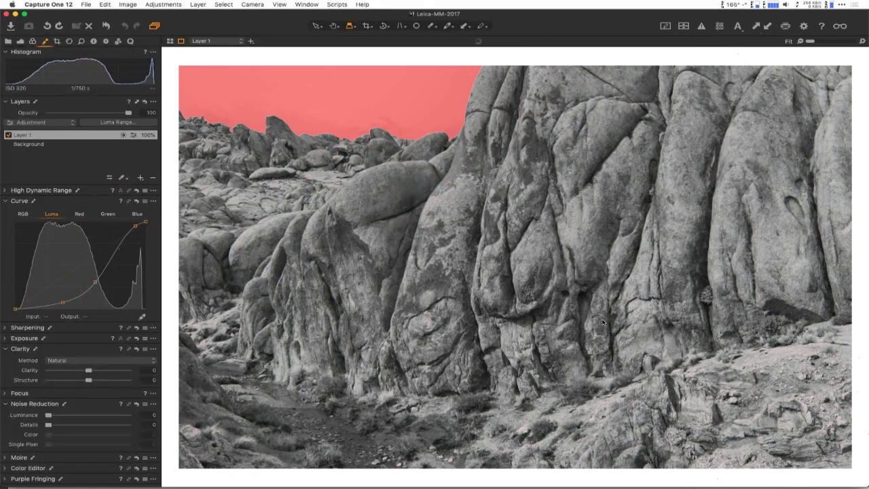
right_click(598, 317)
drag(616, 342, 645, 351)
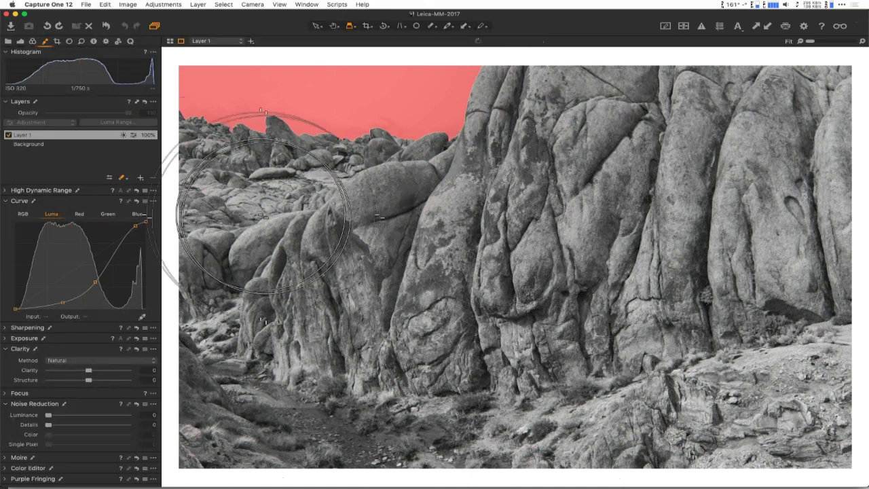
key(m)
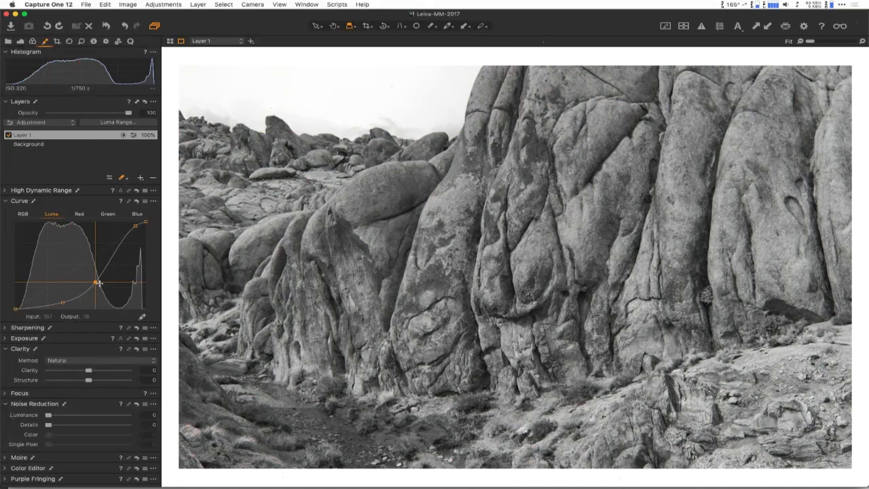
Step: Remove the added points from Layer 1's Luma curve to make it a straight line
drag(95, 282, 136, 368)
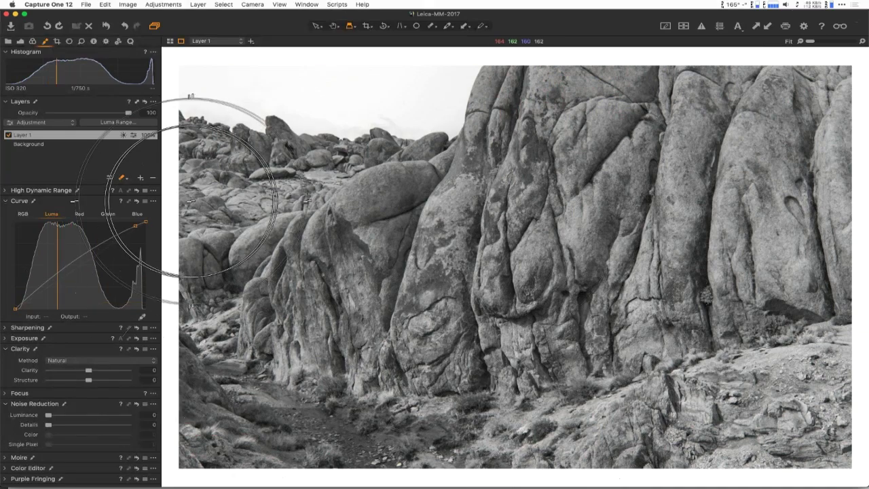
drag(136, 226, 205, 270)
key(b)
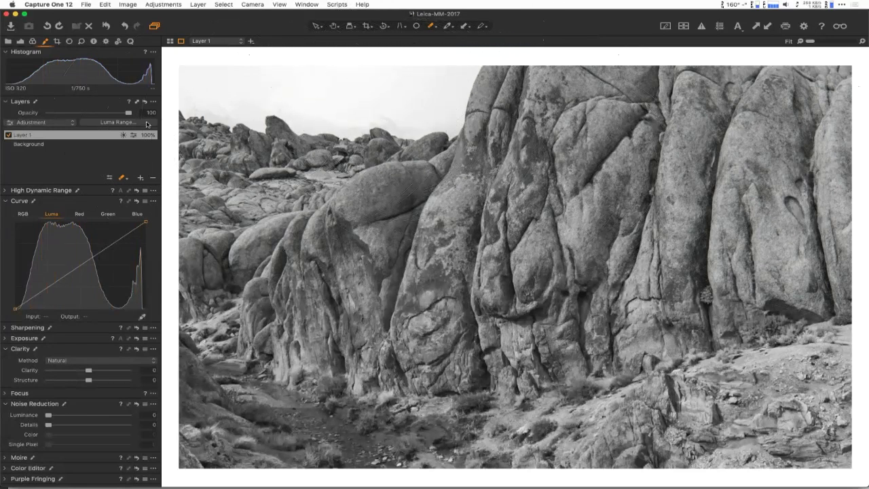
Step: Try darkening the sky with one Luma curve point pulled far down, inspecting the distant boulder horizon with the Loupe
mouse_move(102, 258)
mouse_down()
mouse_move(111, 262)
mouse_move(111, 250)
mouse_up()
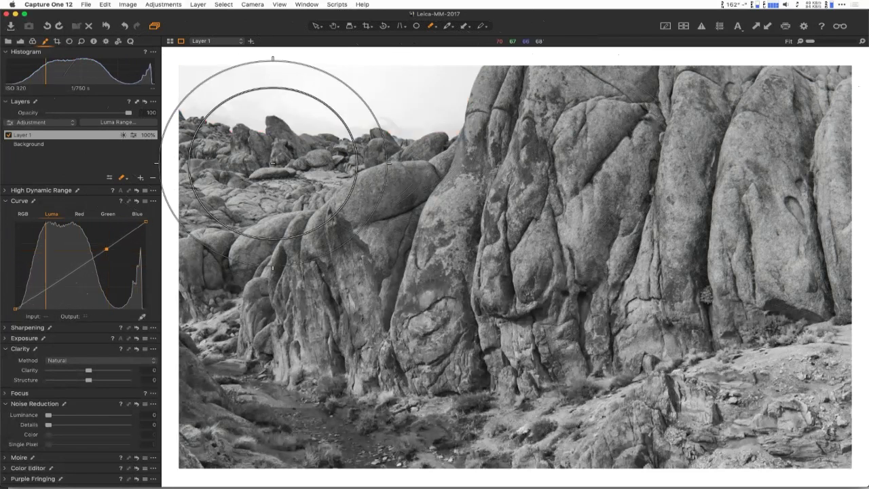
key(m)
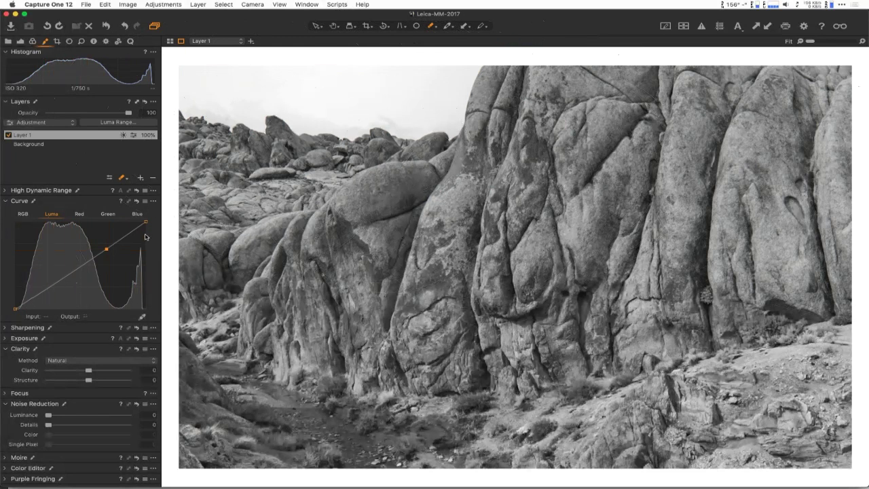
mouse_move(106, 250)
mouse_down()
mouse_move(116, 240)
mouse_move(110, 265)
mouse_up()
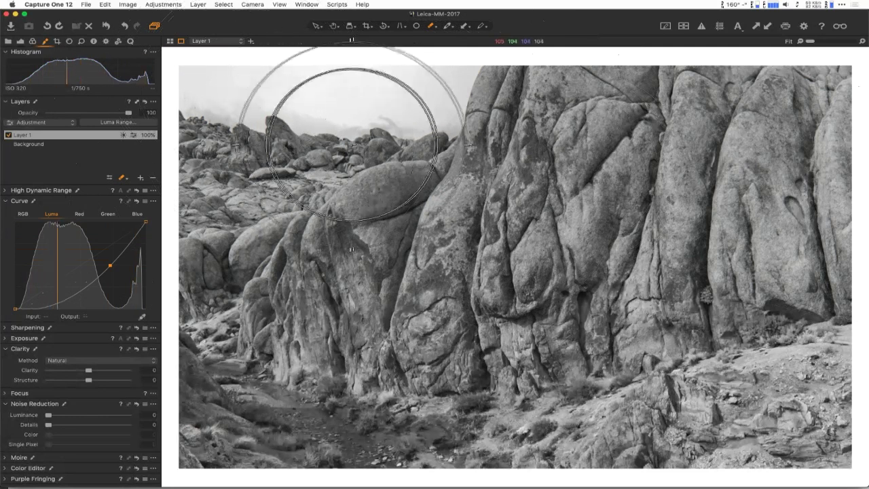
key(p)
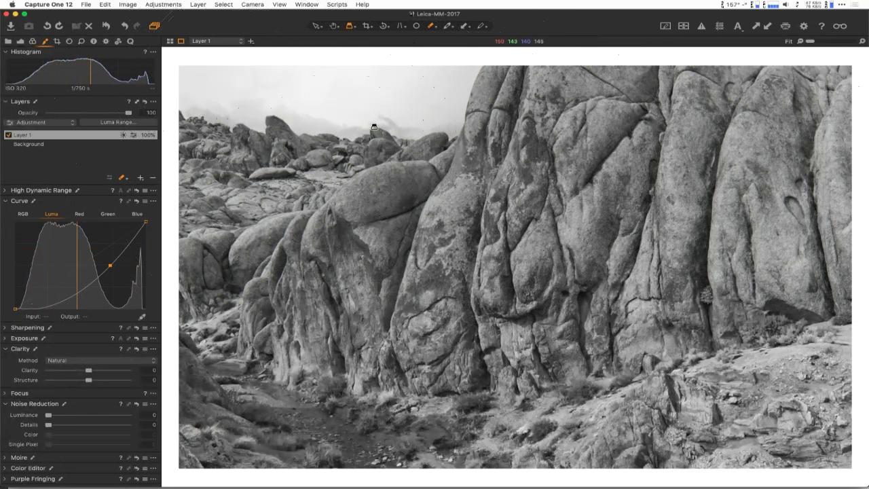
click(375, 127)
drag(375, 127, 476, 83)
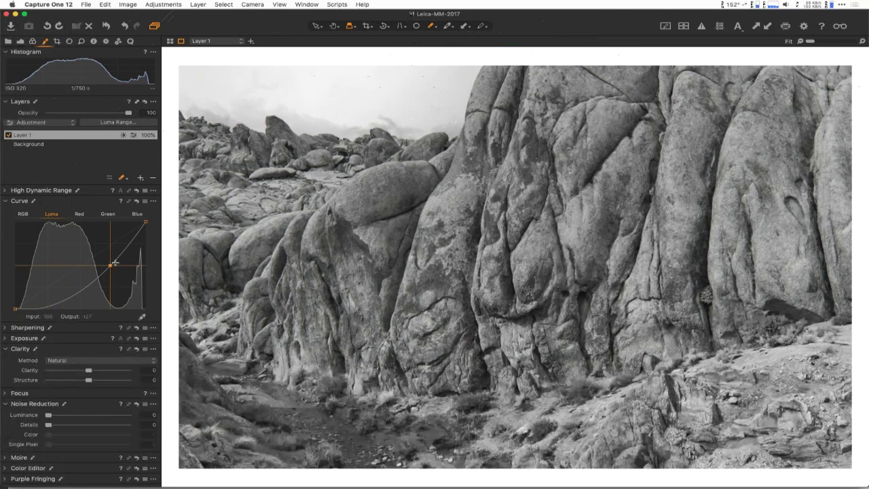
drag(111, 265, 128, 306)
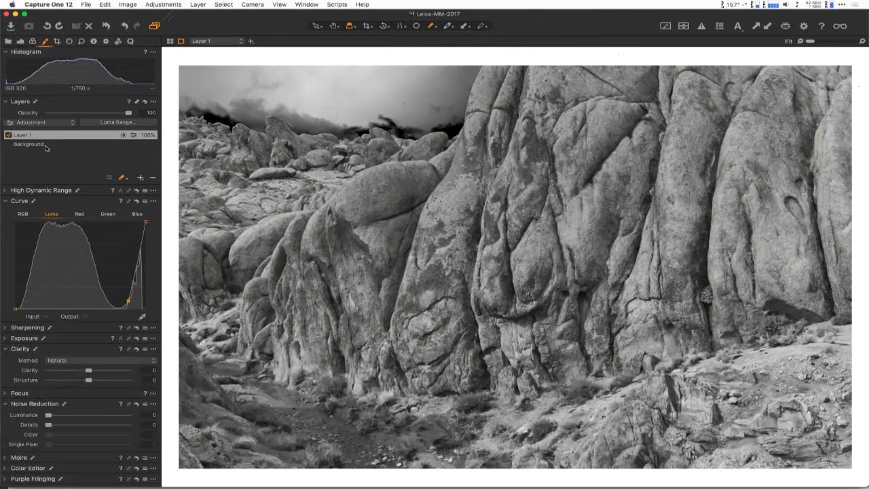
Step: Reset Layer 1's Luma curve to a straight line and set its High Dynamic Range highlight recovery to 38
click(8, 191)
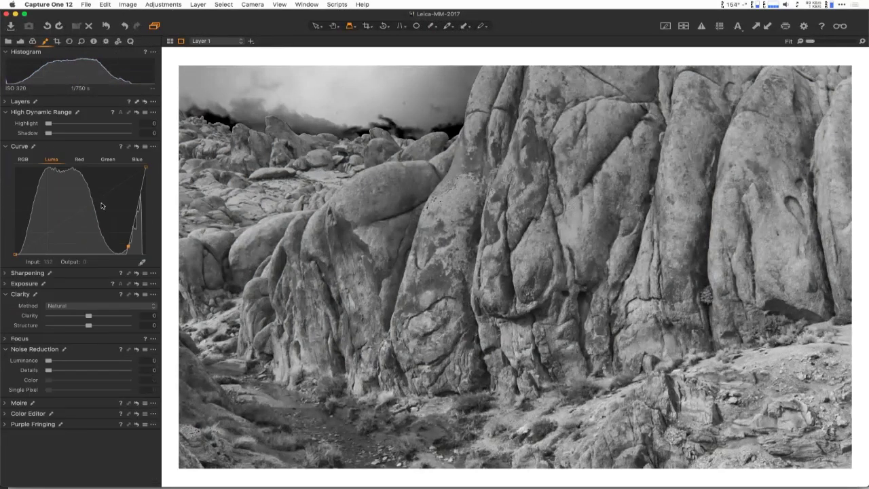
drag(128, 247, 102, 312)
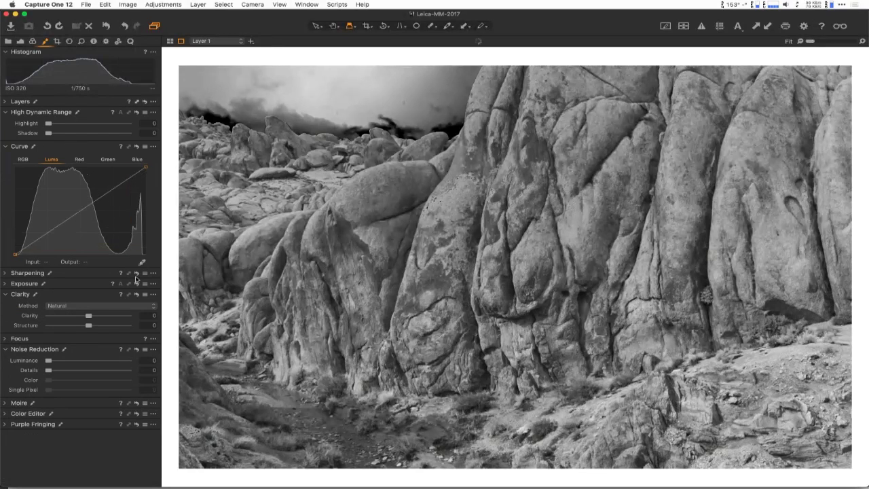
drag(57, 128, 78, 126)
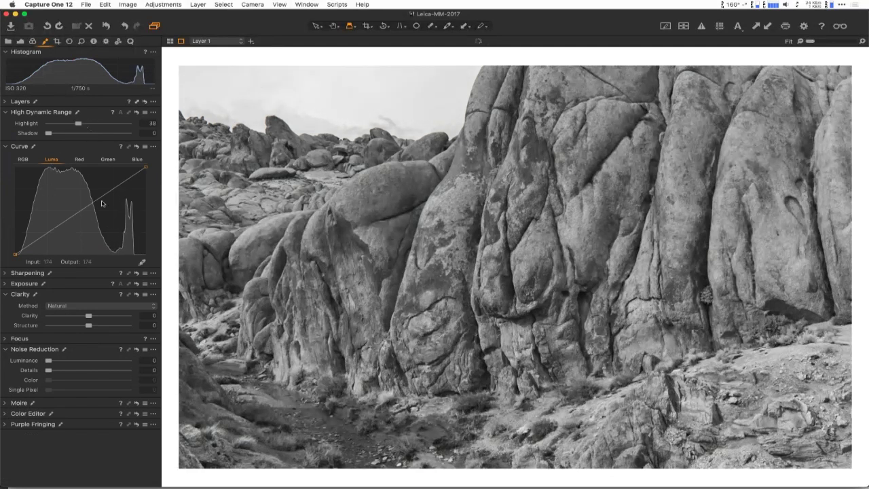
Step: Shape Layer 1's Luma curve with lowered shadow and midtone points and a held highlight point, and inspect the horizon with the Loupe
drag(43, 233, 40, 250)
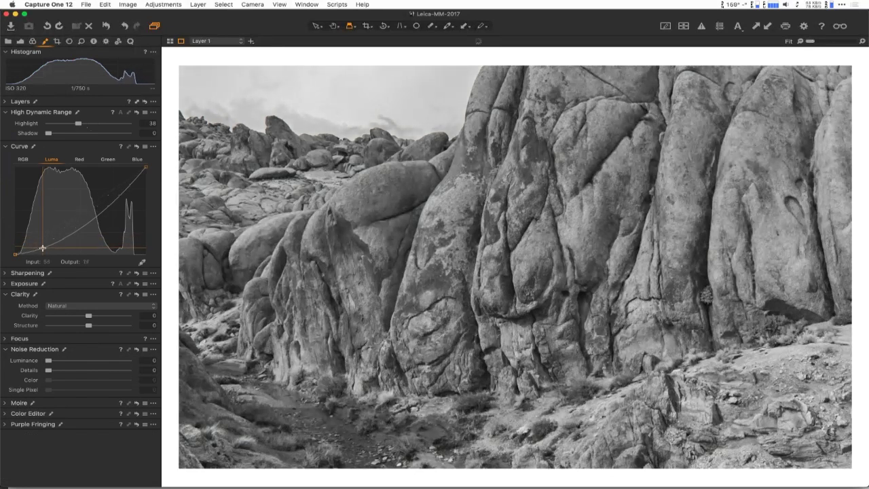
drag(133, 179, 133, 176)
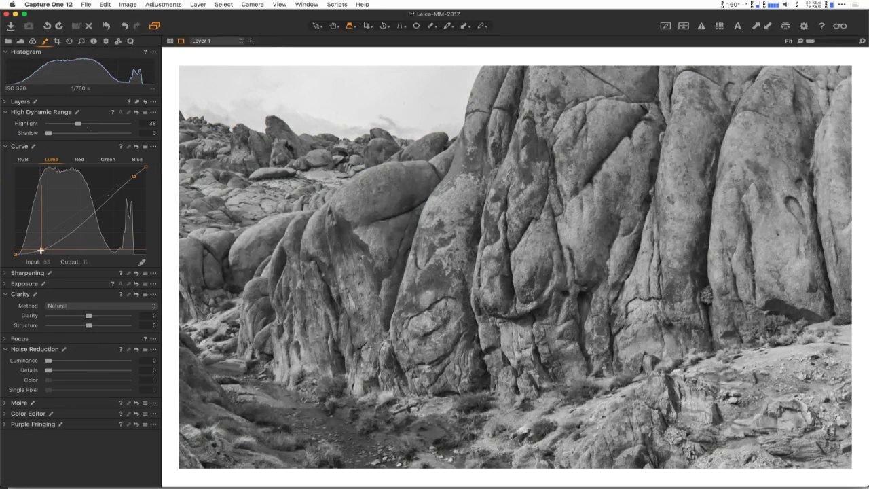
drag(86, 230, 84, 224)
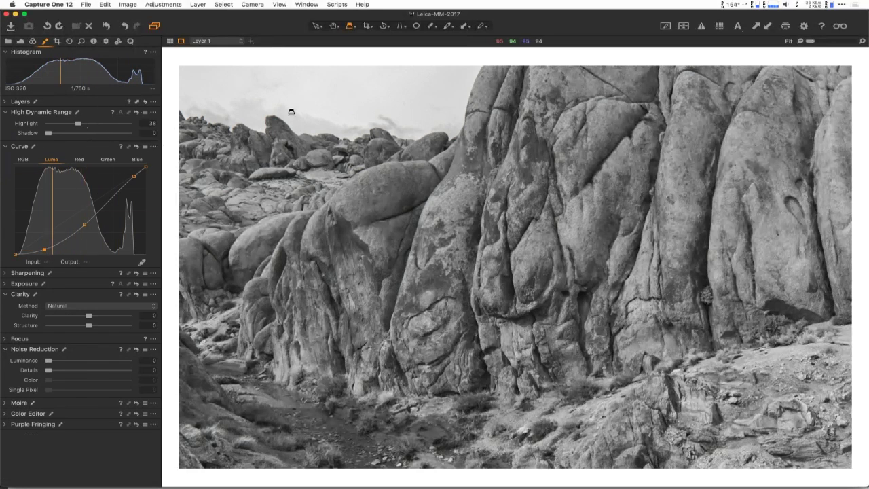
click(244, 128)
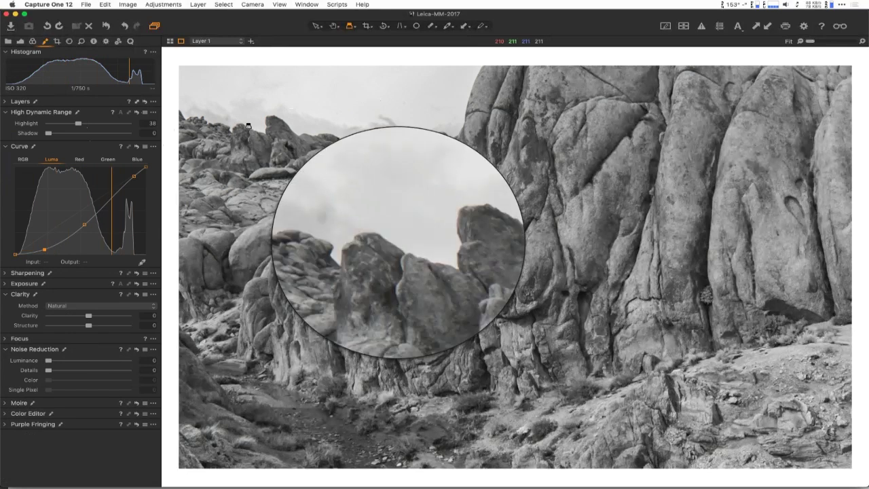
drag(401, 137, 465, 84)
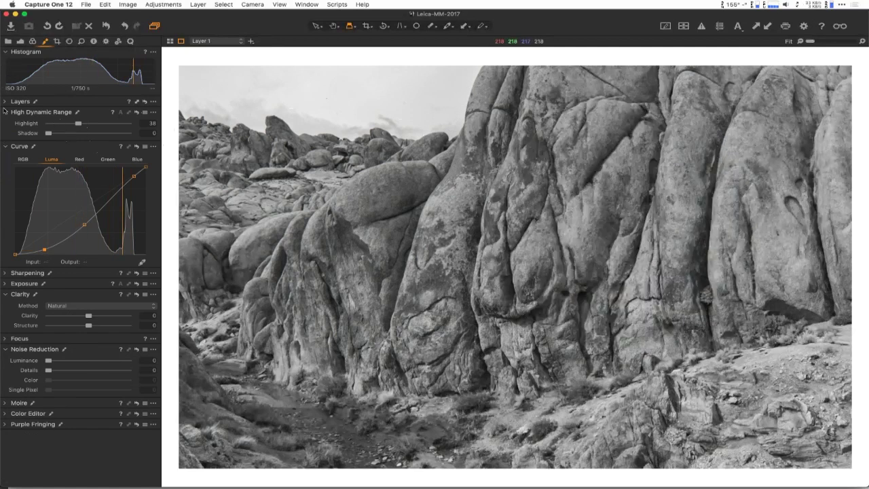
Step: Collapse the High Dynamic Range tool, expand Layers, and rename Layer 1 as Sky
click(21, 112)
click(6, 103)
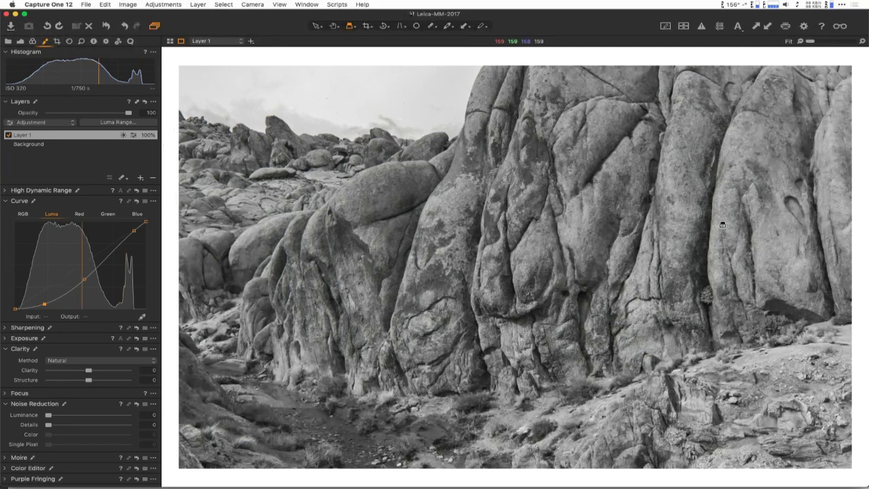
double_click(28, 136)
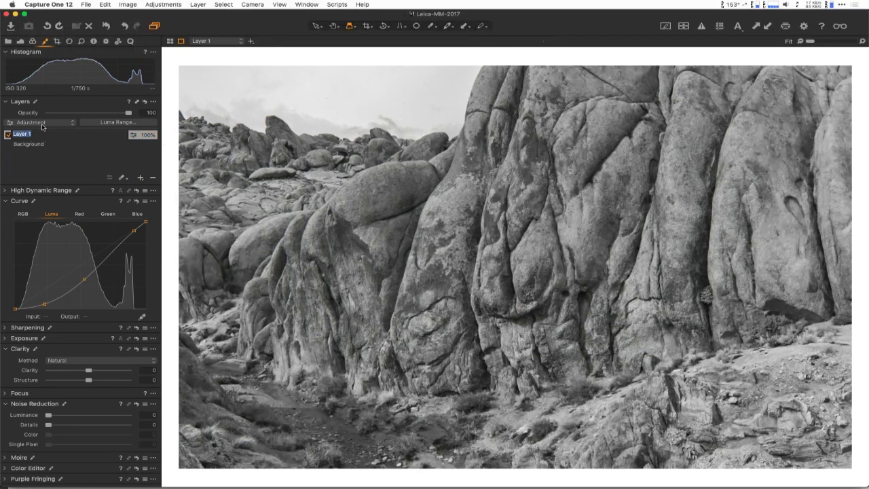
key(Return)
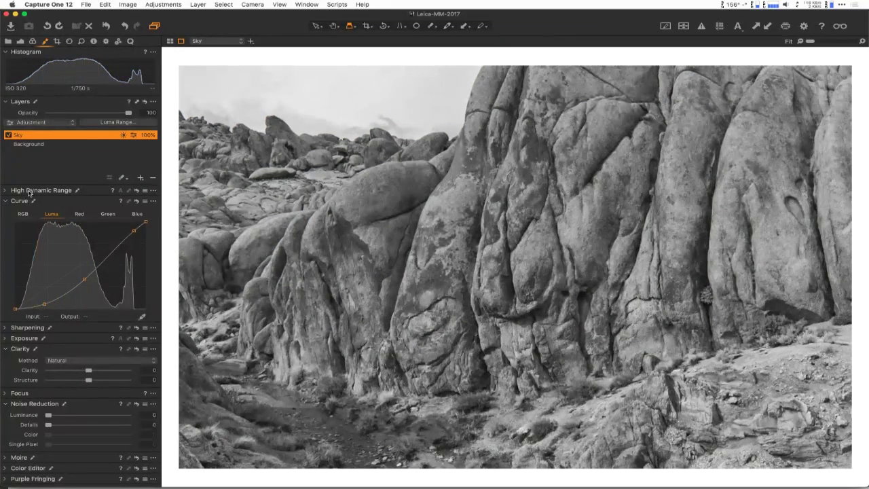
Step: Add a new adjustment layer above Sky and name it The rocks
click(139, 178)
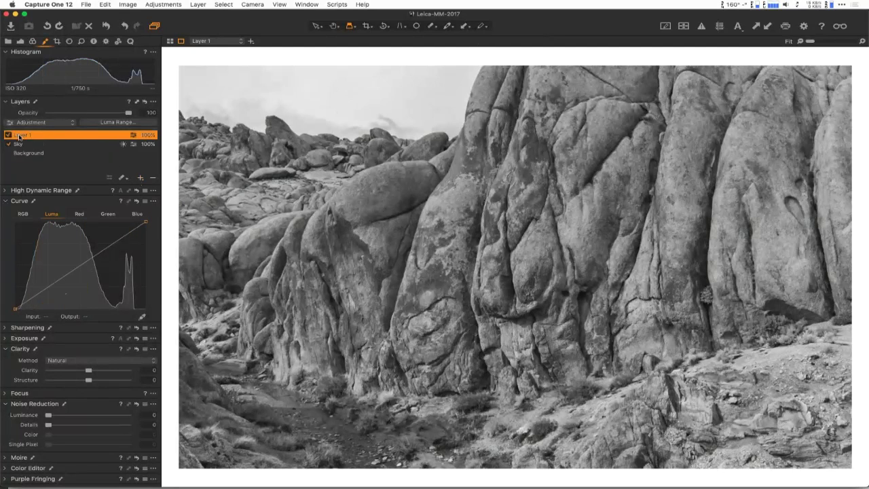
text(The rock)
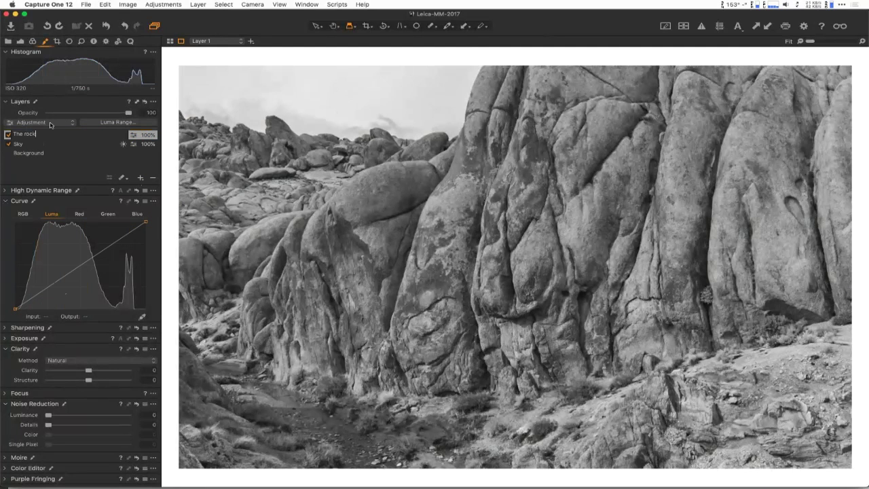
text(s)
key(Return)
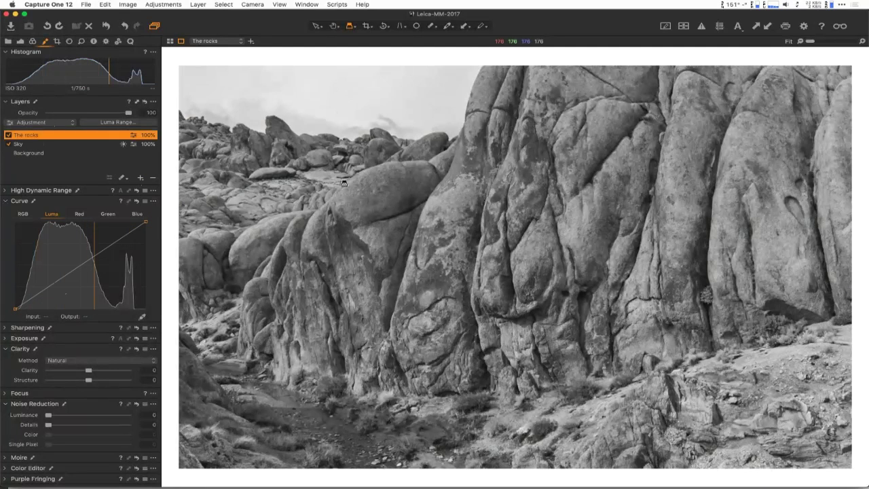
Step: Fill The rocks layer's mask and shape its Luma curve into an S with a raised highlight point (203 to 232) and a lowered shadow point
right_click(101, 134)
click(118, 147)
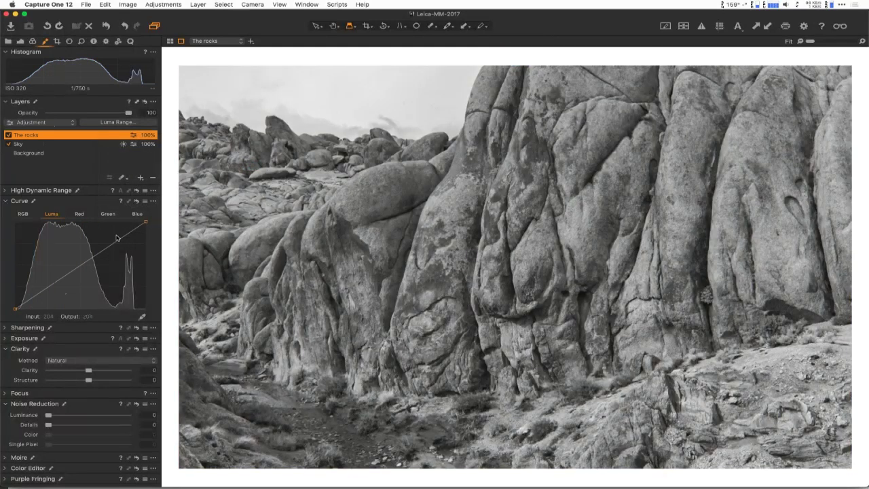
drag(117, 239, 121, 229)
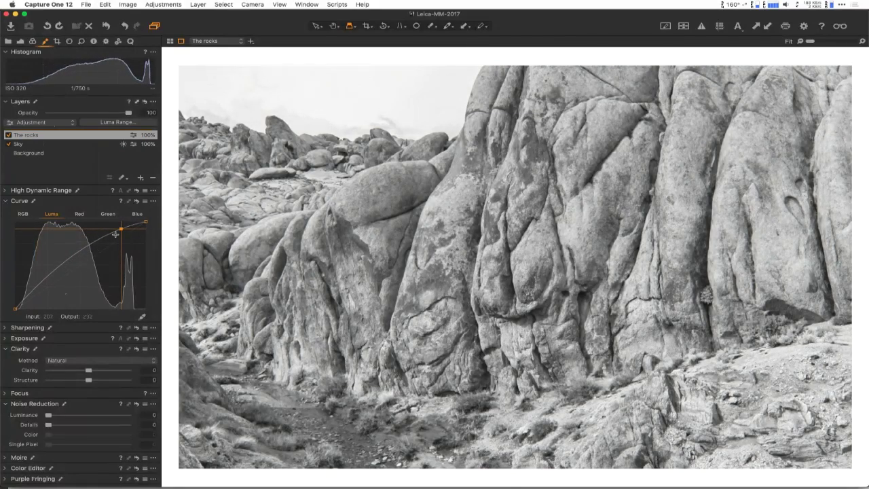
drag(35, 291, 36, 297)
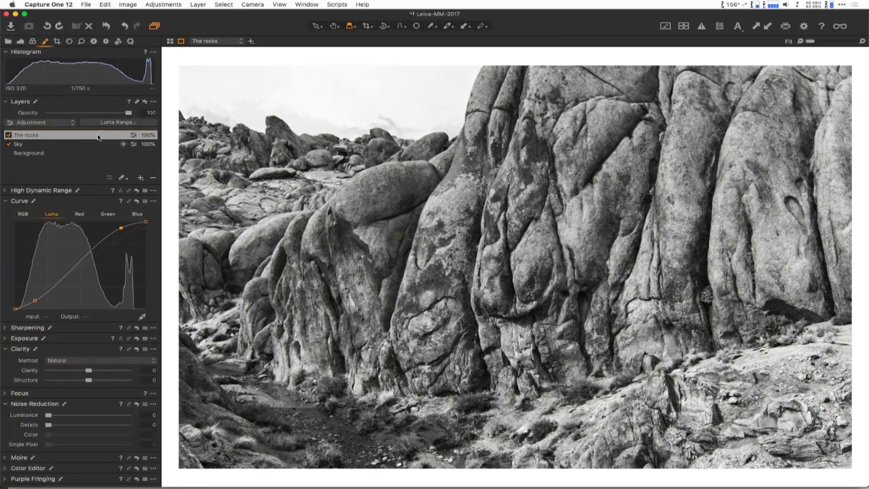
Step: Set The rocks layer's Luma Range to midtones from 91 to 162 with falloff from 35 to 255
click(129, 123)
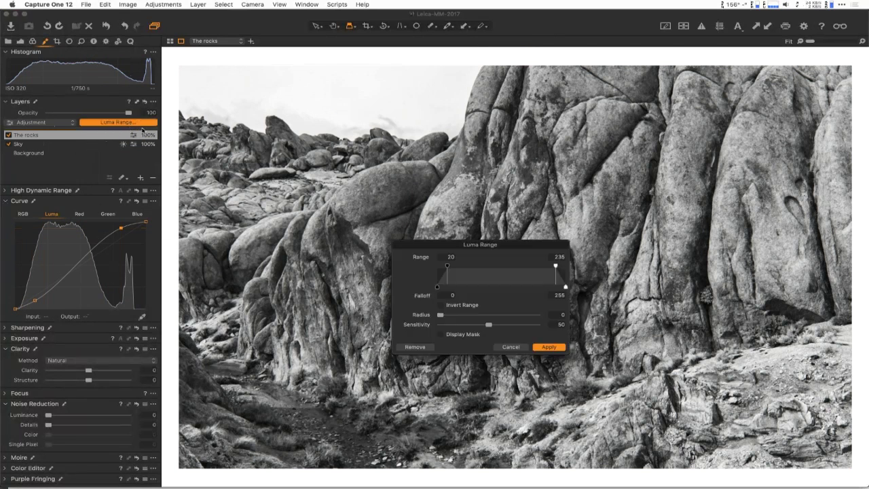
drag(448, 267, 484, 272)
drag(555, 266, 523, 266)
drag(473, 287, 455, 289)
drag(543, 289, 571, 289)
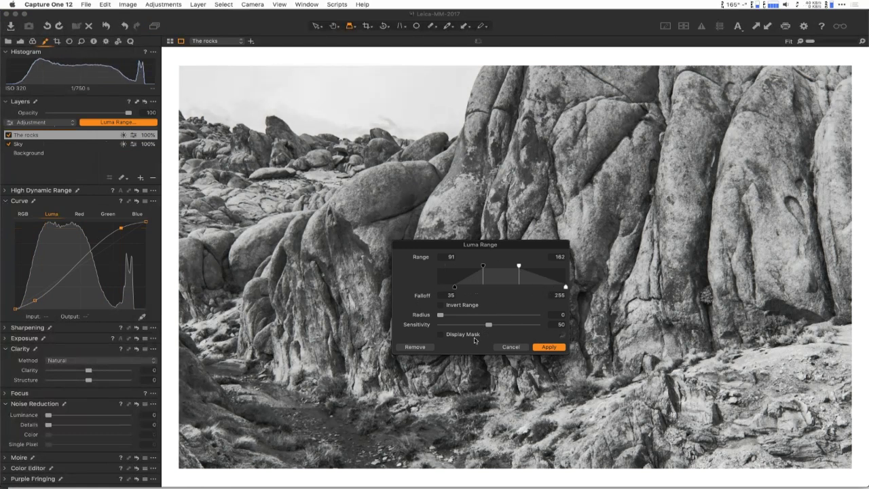
Step: Display the luma mask, narrow the range to 119–135 with falloff 37–206 to exclude the sky, and apply it
click(442, 335)
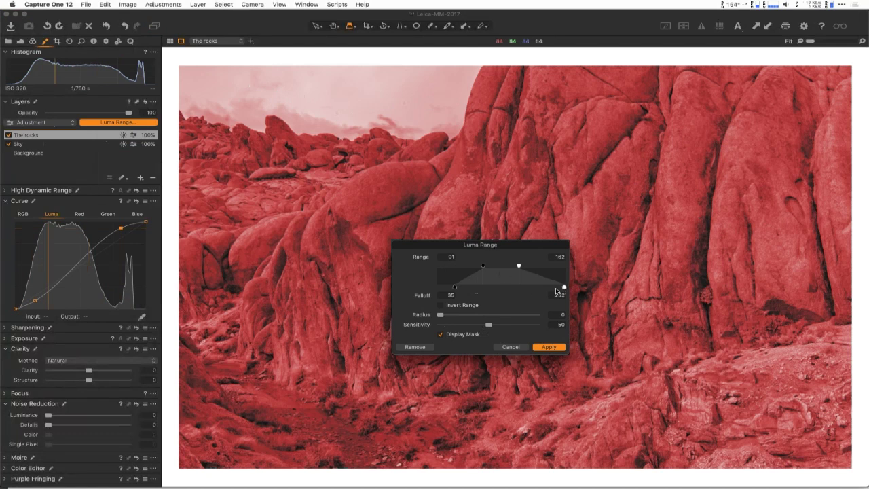
drag(557, 291, 550, 292)
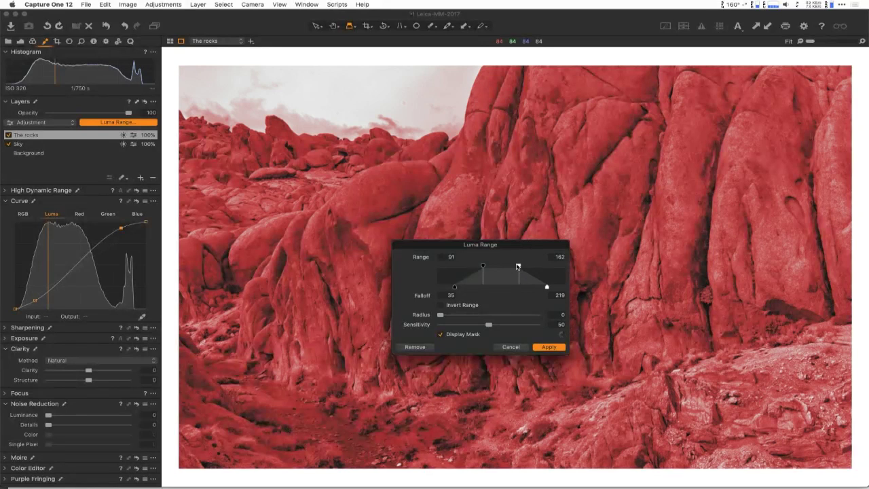
drag(519, 266, 513, 266)
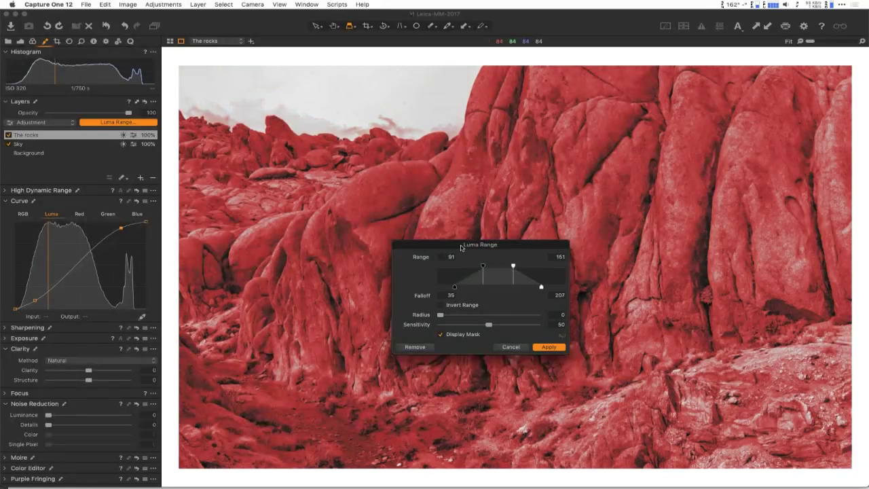
mouse_move(457, 291)
mouse_down()
mouse_move(494, 266)
mouse_move(541, 286)
mouse_up()
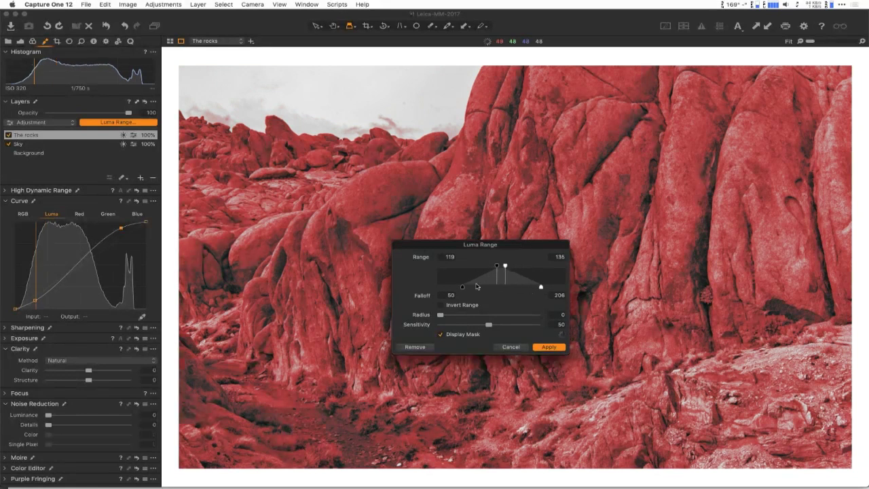
drag(461, 288, 455, 287)
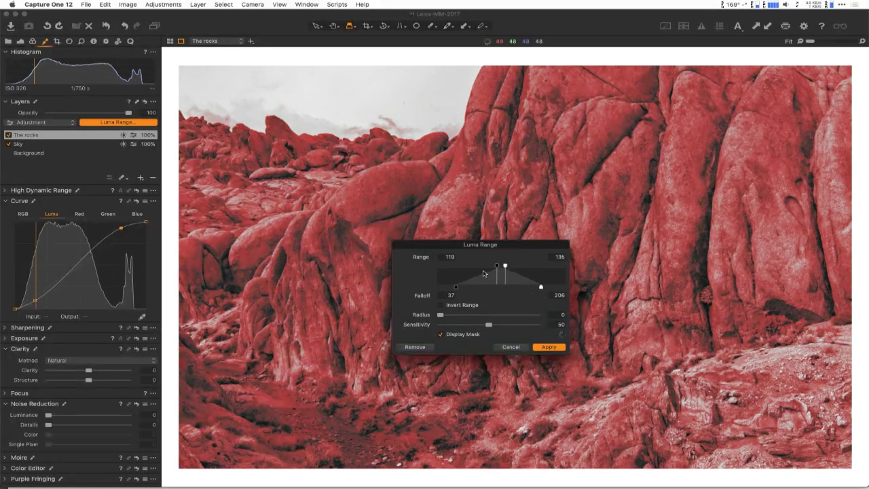
click(548, 347)
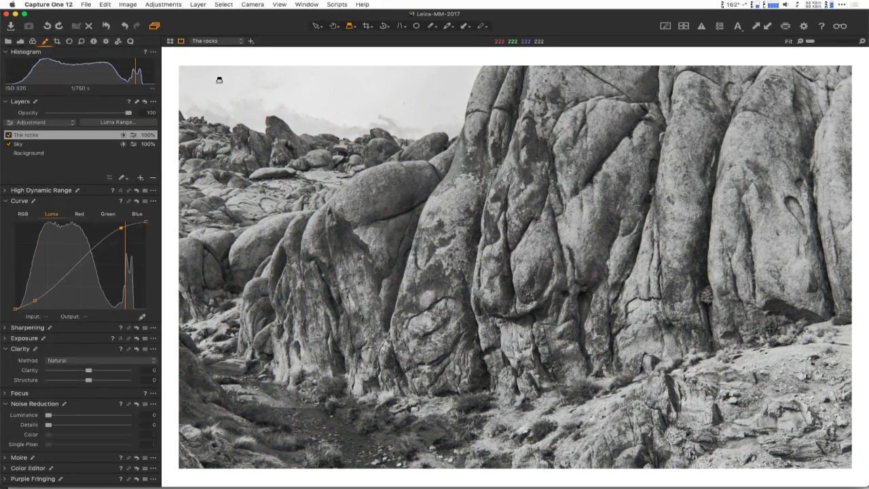
Step: Reduce The rocks layer's opacity to 60 and compare the image with the layer switched off and on
drag(126, 116, 96, 114)
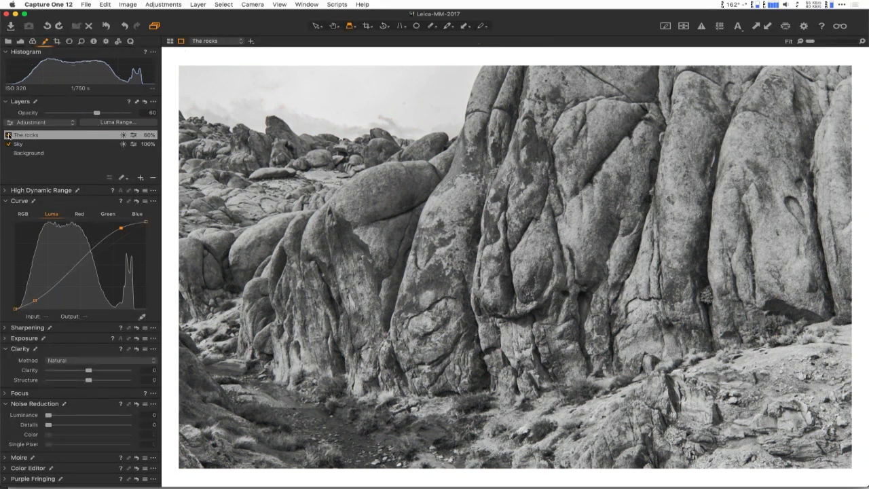
click(8, 136)
click(8, 135)
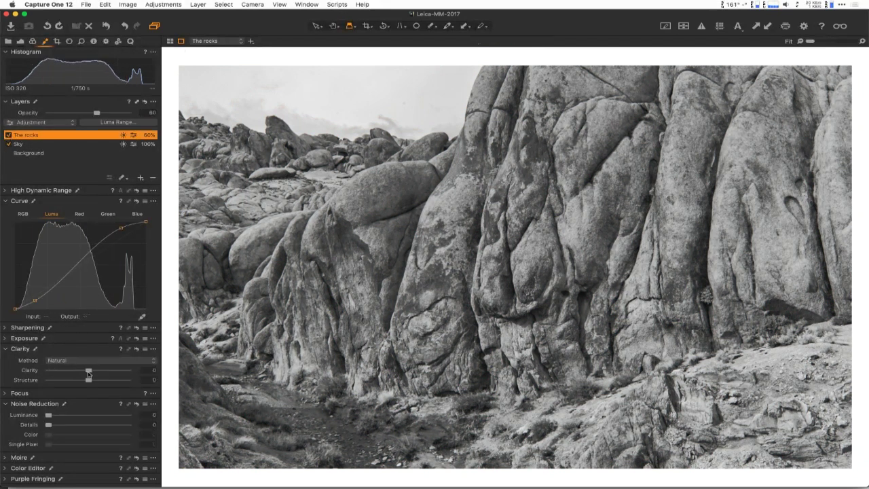
Step: Set The rocks layer's Clarity to 16 and inspect the cliff and foreground detail with the Loupe
mouse_move(95, 374)
mouse_down()
mouse_move(98, 384)
mouse_move(94, 372)
mouse_up()
drag(643, 146, 219, 308)
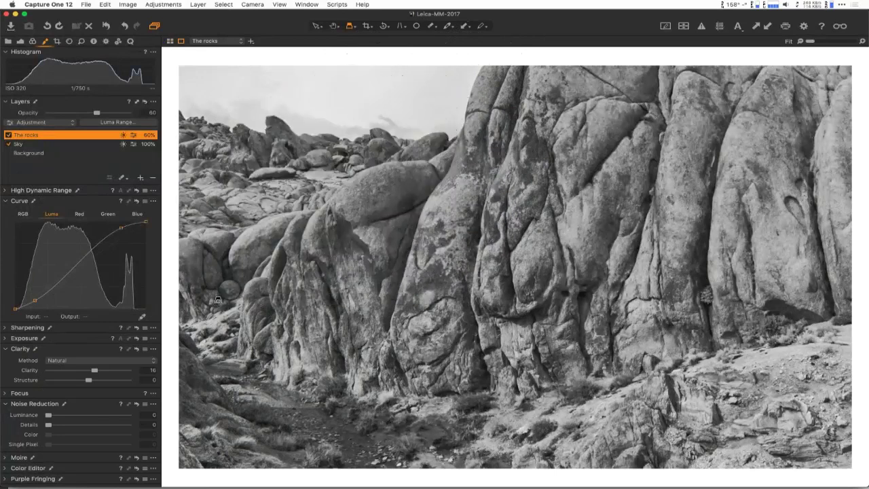
drag(668, 387, 665, 385)
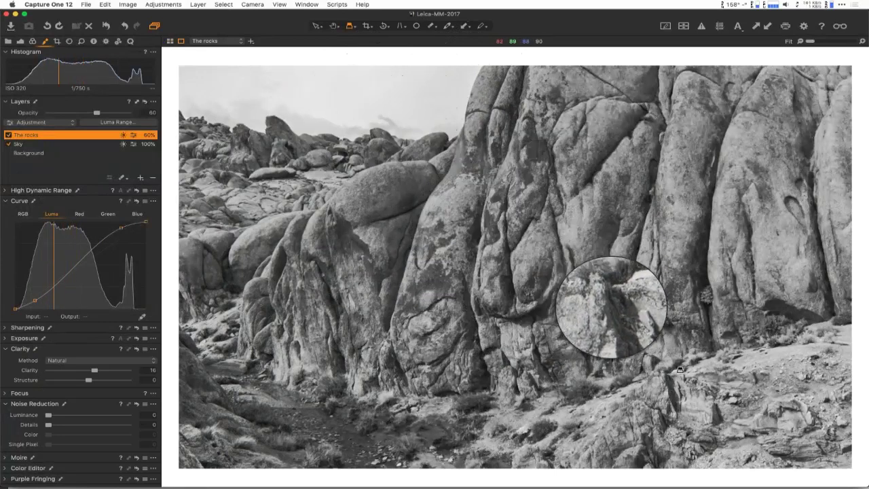